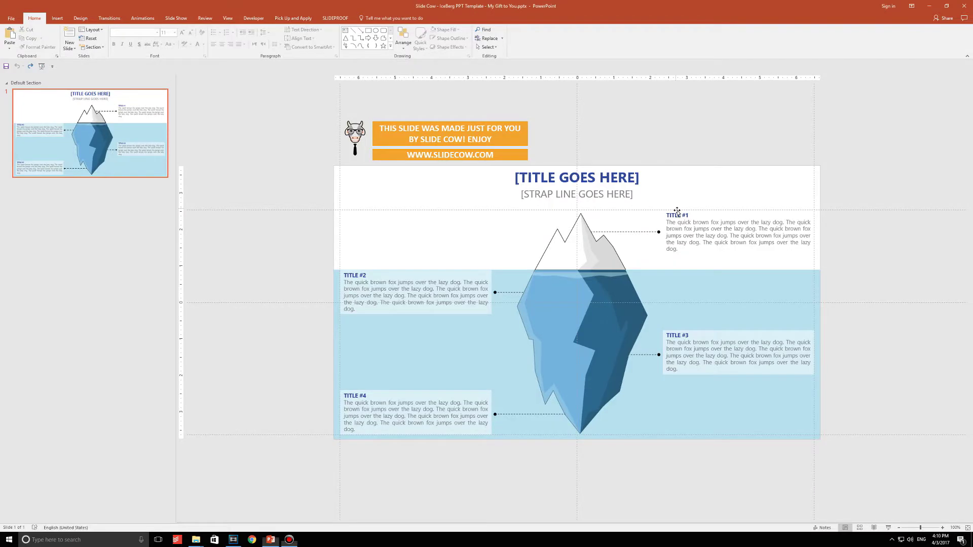
Change the TITLE #1 heading to 'Checking it out.' and fill the water rectangle a lighter blue
triple_click(687, 215)
text(Checking it out.)
click(516, 318)
click(367, 18)
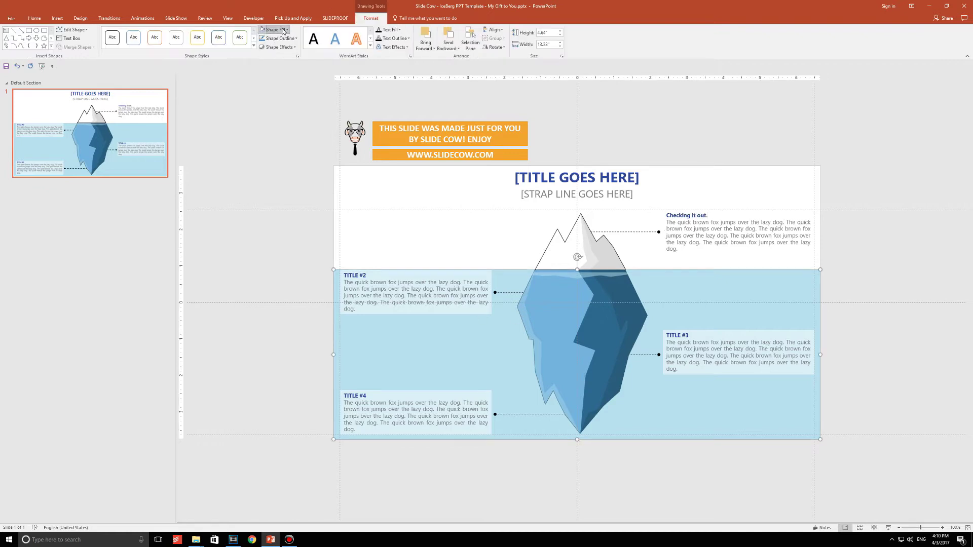
click(276, 30)
click(304, 66)
click(557, 244)
key(Escape)
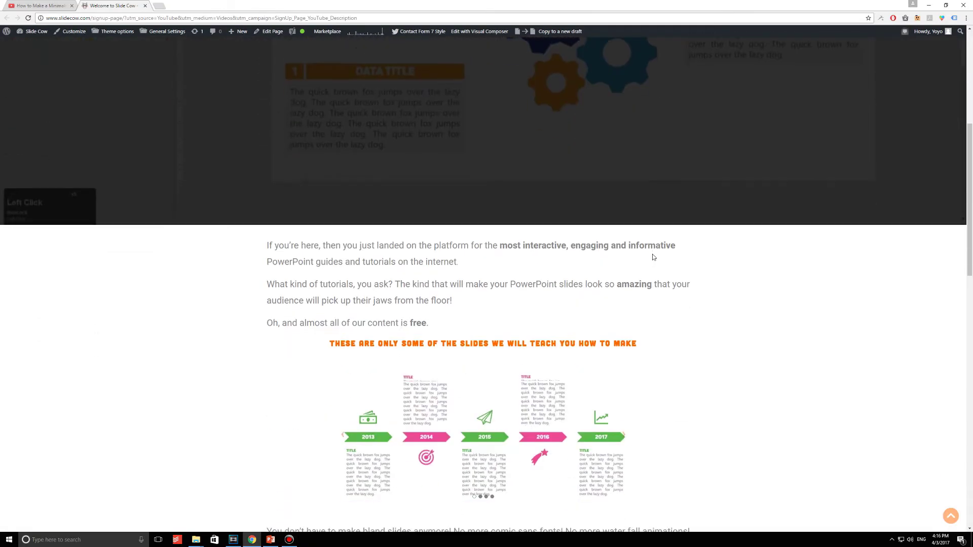
scroll(653, 254, down, 15)
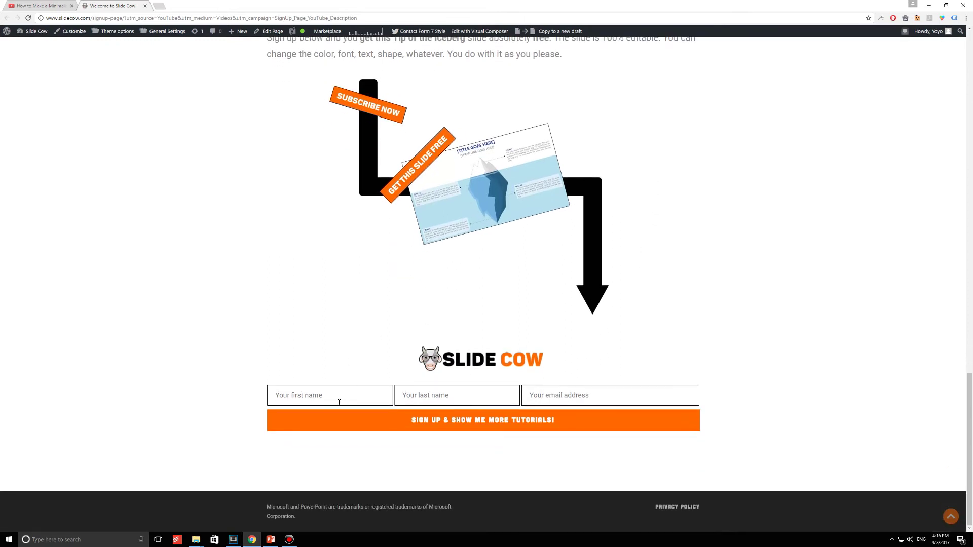
Enter 'Your first name' and 'Your second nam' in the sign-up form's name fields
text(Your first name)
key(Tab)
text(Your second nam)
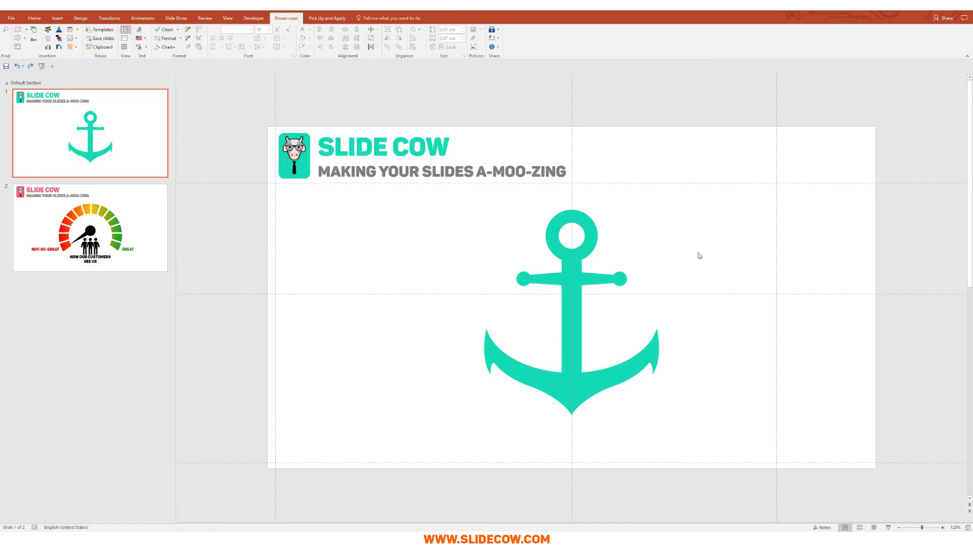
Select the teal anchor picture on slide 1
click(591, 252)
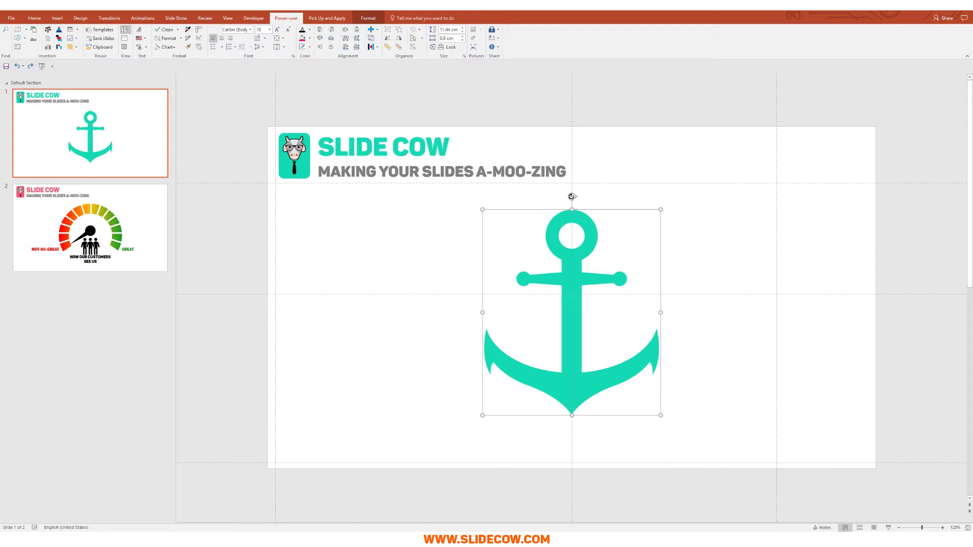
Paste a small red dot on the anchor's shank and rotate the anchor to show it pivots there
drag(572, 196, 572, 255)
click(708, 223)
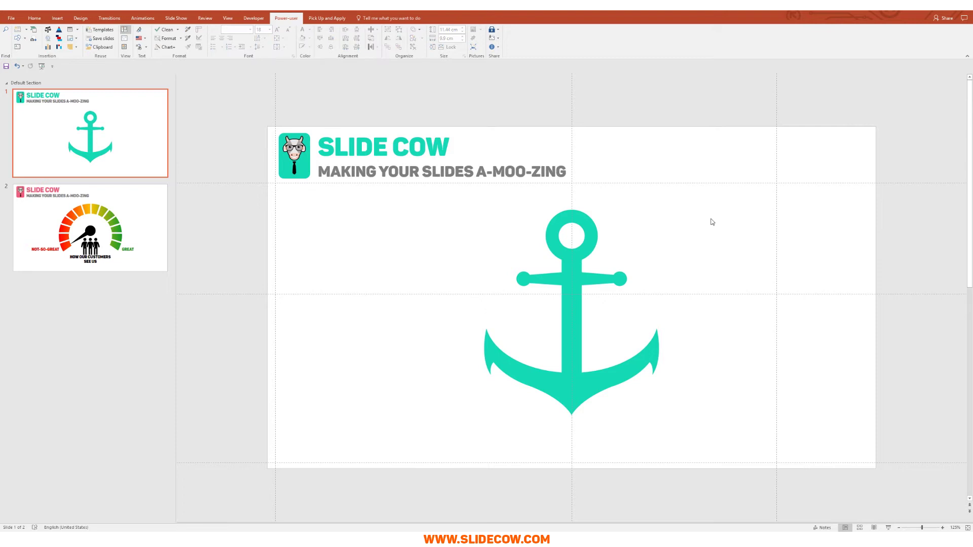
key(ctrl+v)
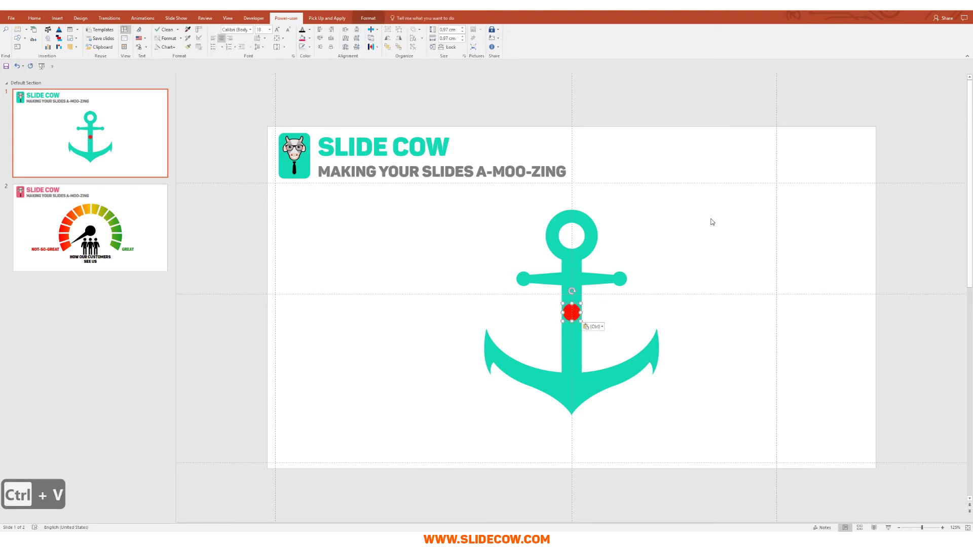
click(586, 248)
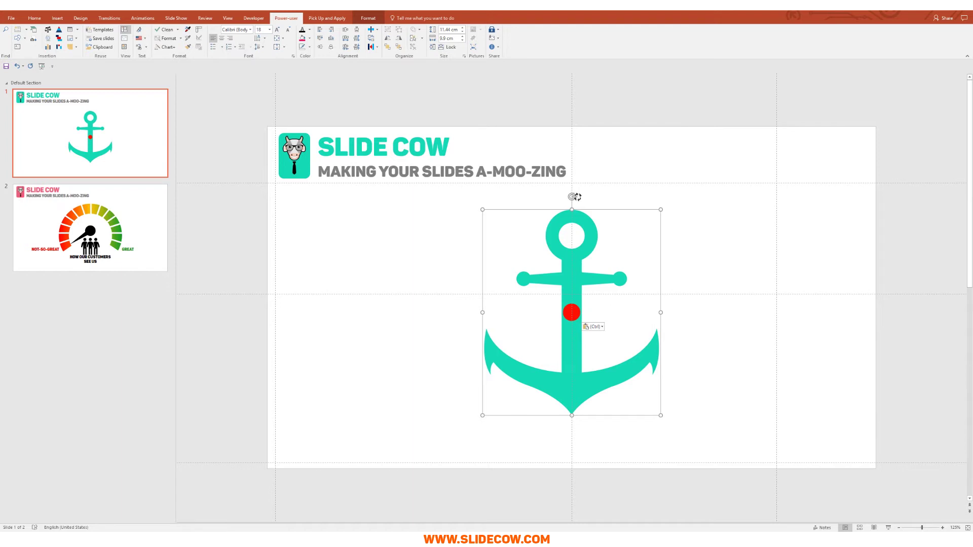
drag(573, 196, 569, 259)
click(676, 290)
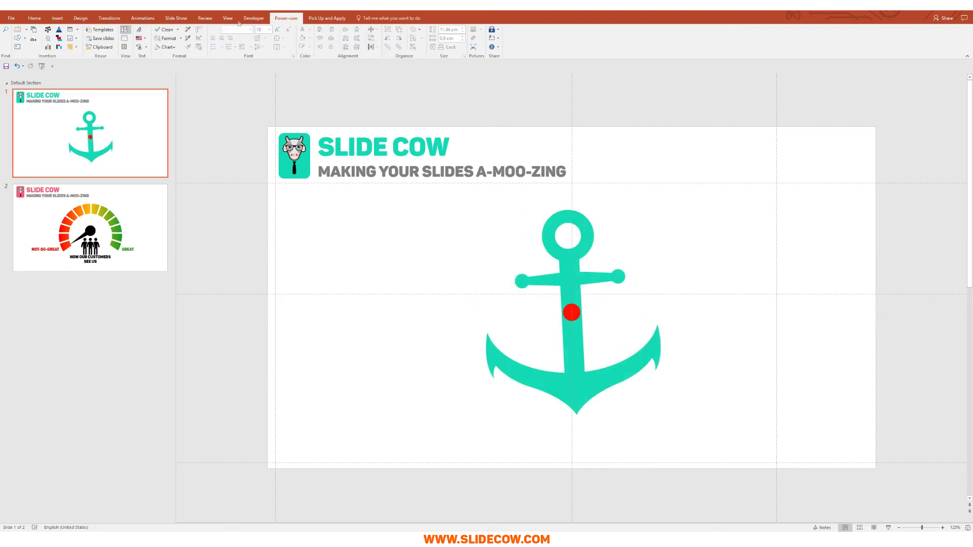
Draw a heart shape to the right of the anchor and rotate it slightly
click(59, 19)
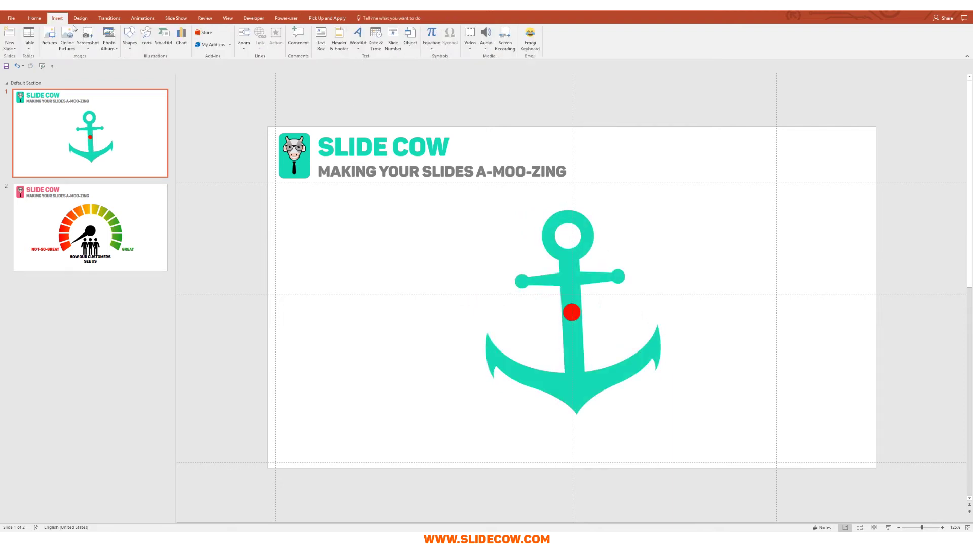
click(130, 38)
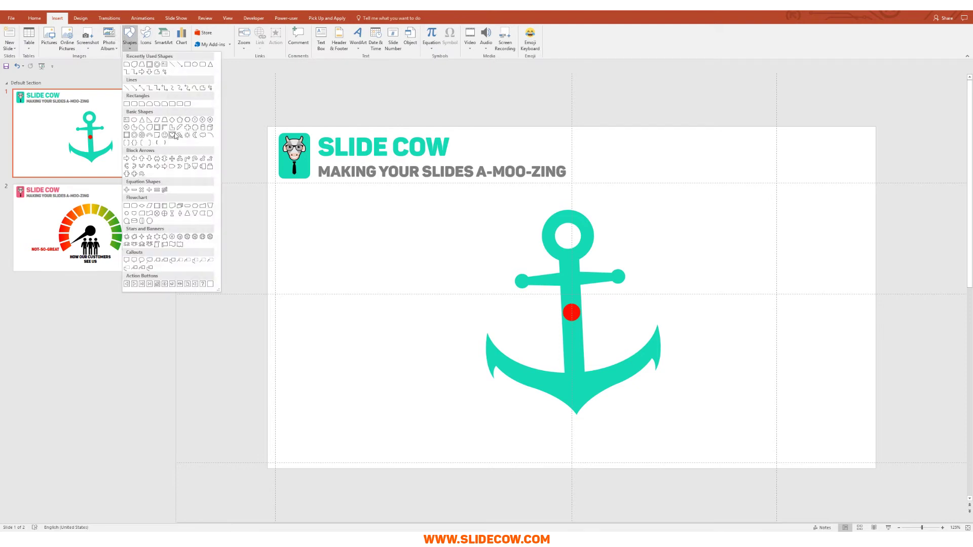
click(172, 135)
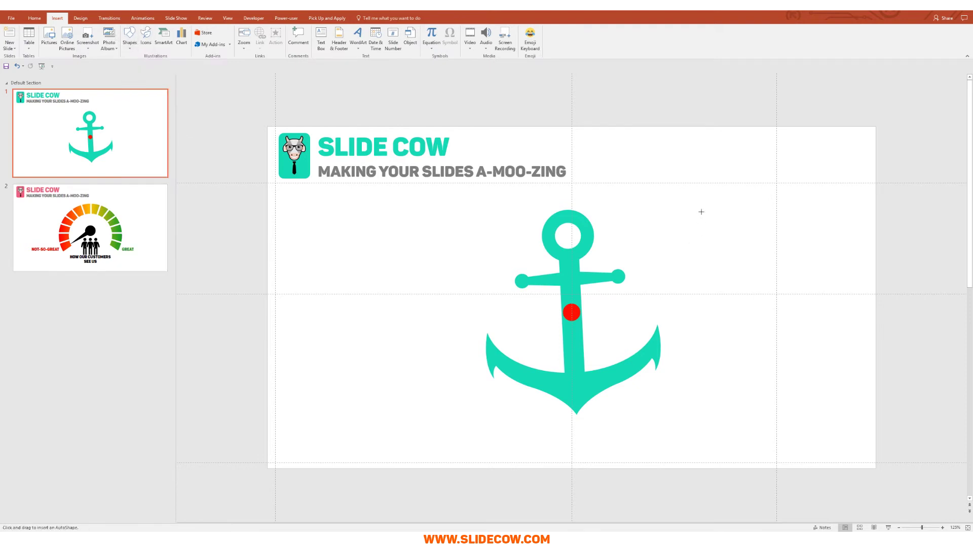
drag(713, 204, 854, 314)
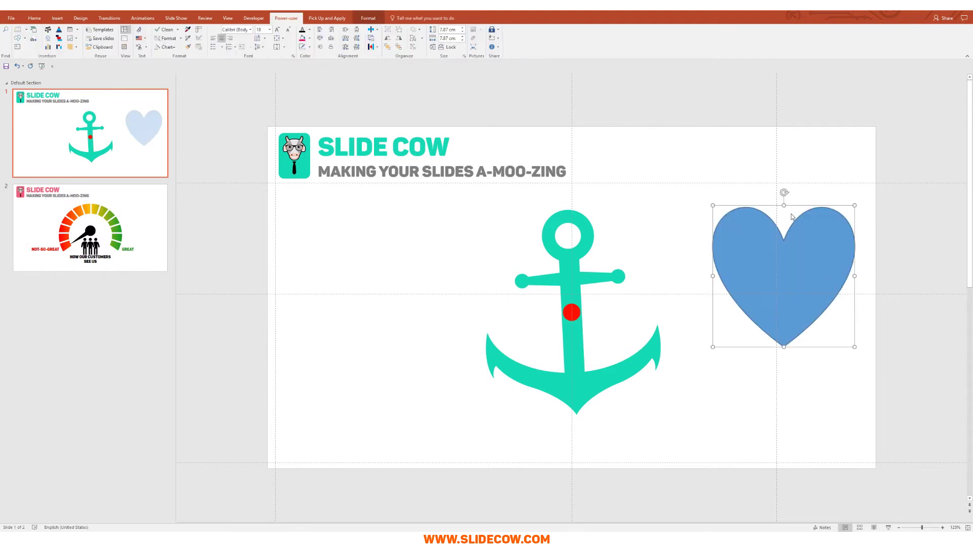
drag(784, 193, 781, 213)
Move the red dot to the front, centred on the heart, and rotate the heart around it
click(572, 313)
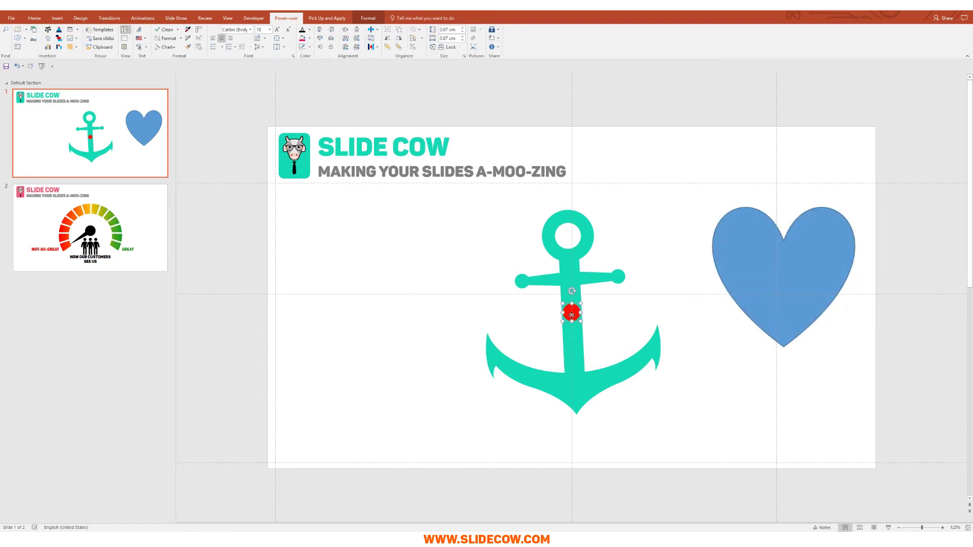
drag(571, 313, 680, 280)
right_click(680, 280)
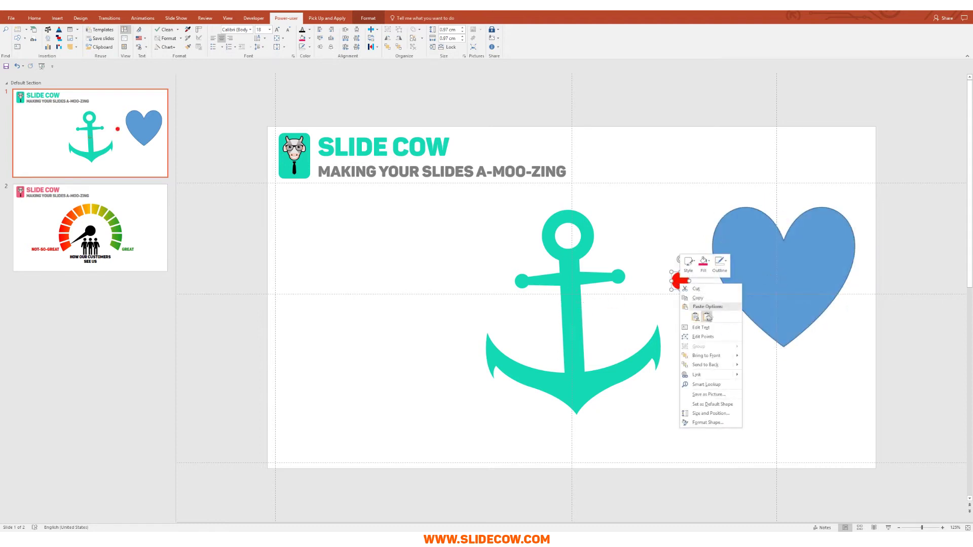
click(708, 354)
drag(680, 281, 783, 276)
click(744, 241)
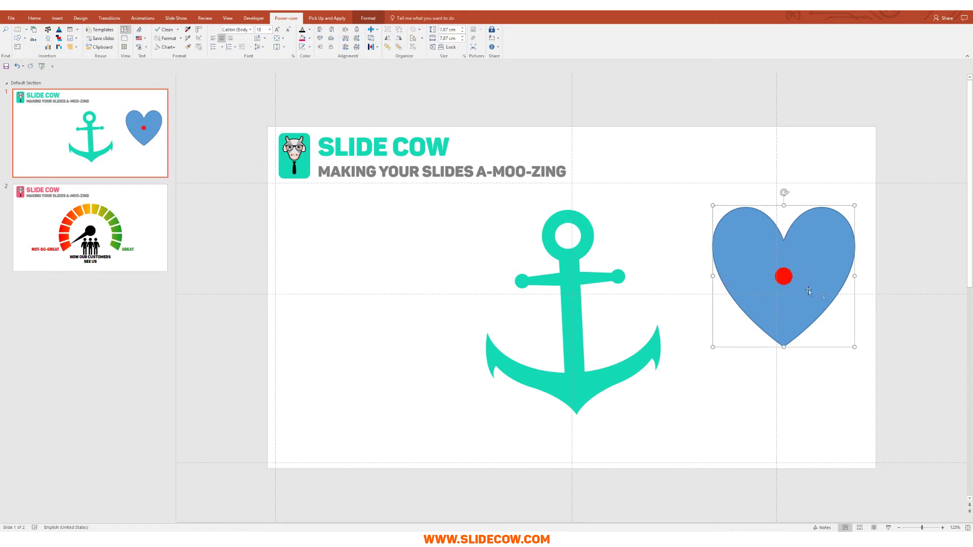
drag(784, 192, 780, 218)
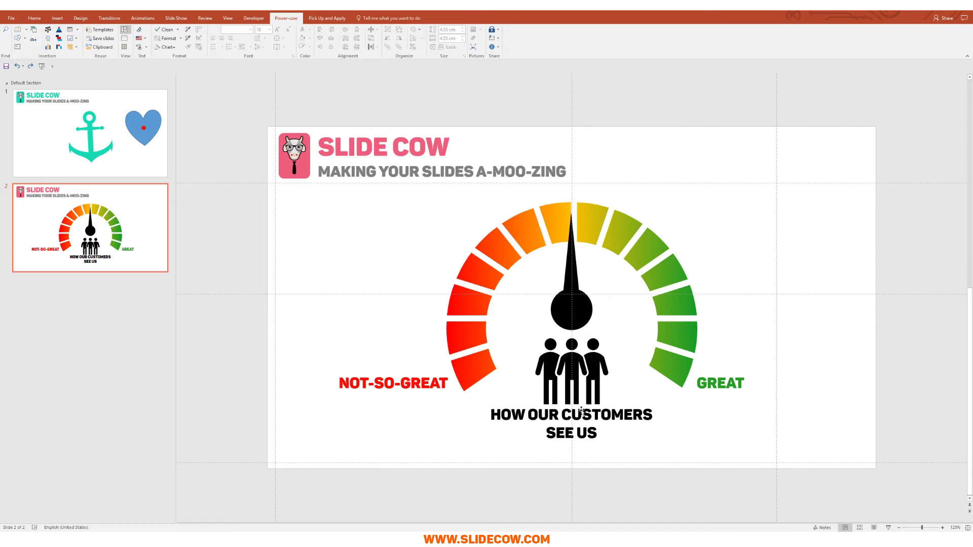
click(583, 304)
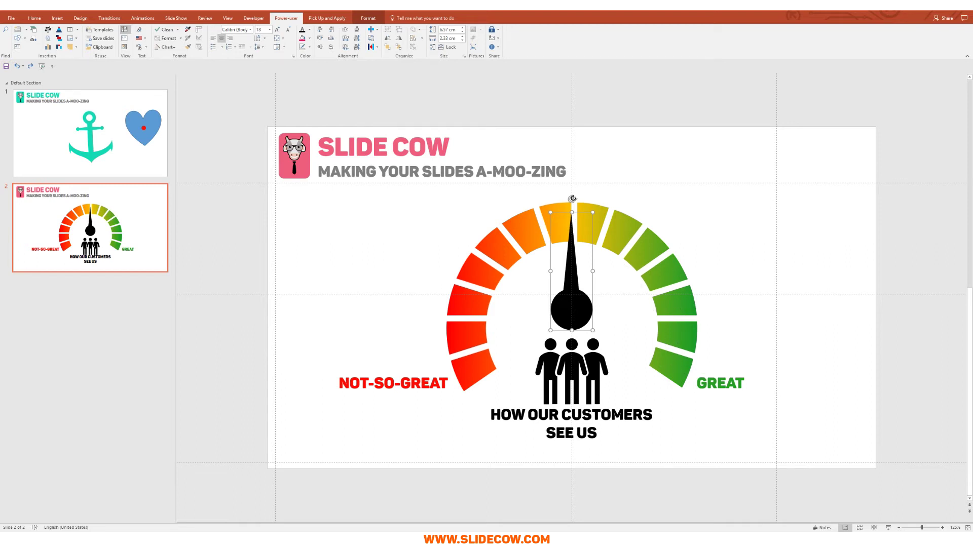
drag(572, 199, 640, 320)
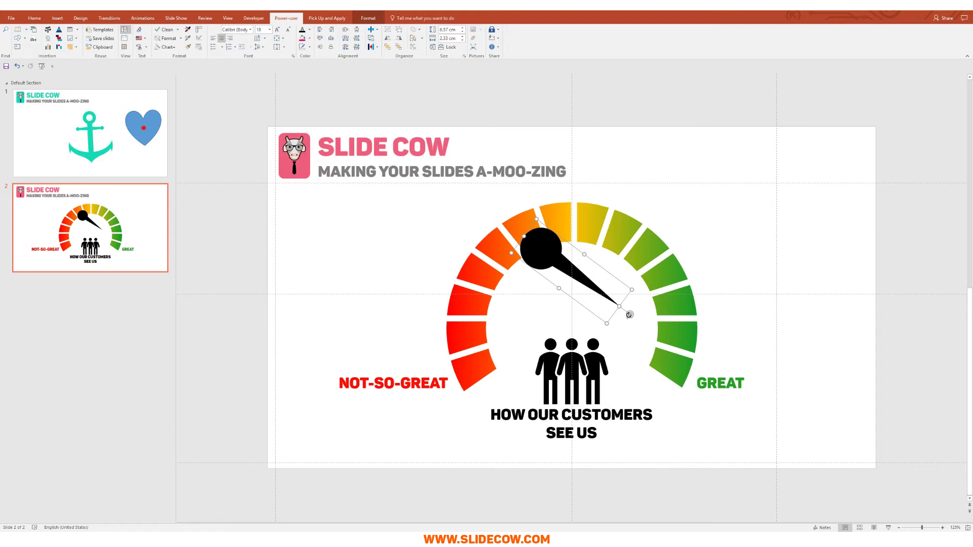
click(151, 143)
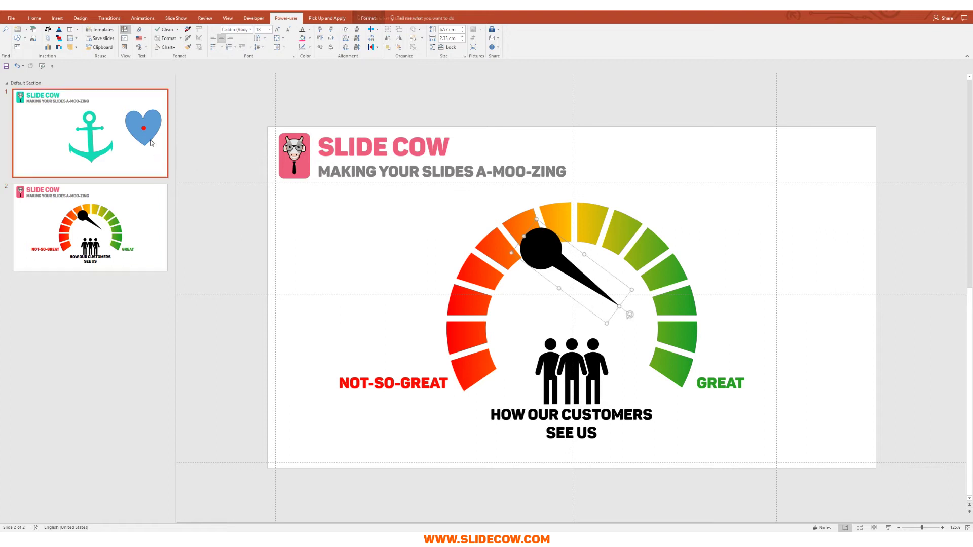
click(788, 280)
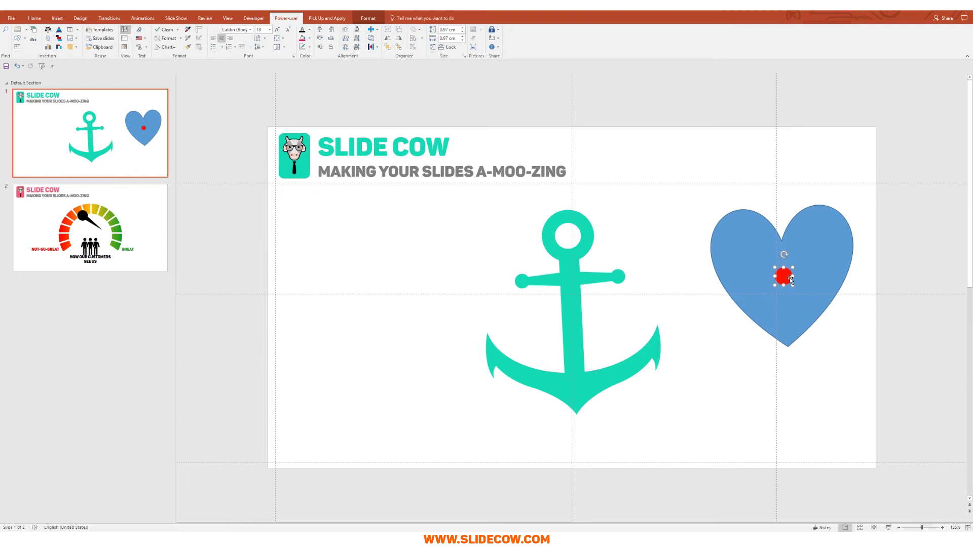
click(797, 244)
drag(780, 192, 743, 204)
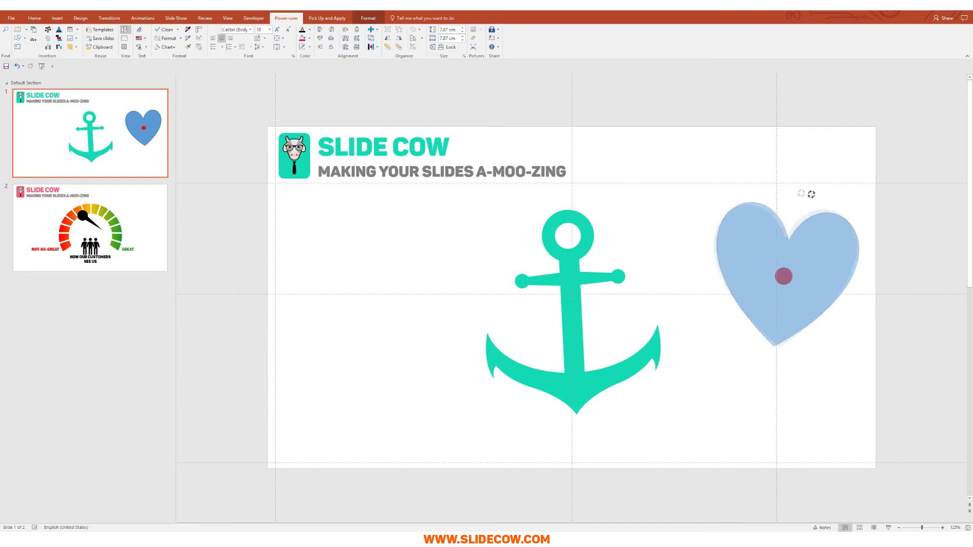
drag(811, 195, 784, 199)
click(130, 232)
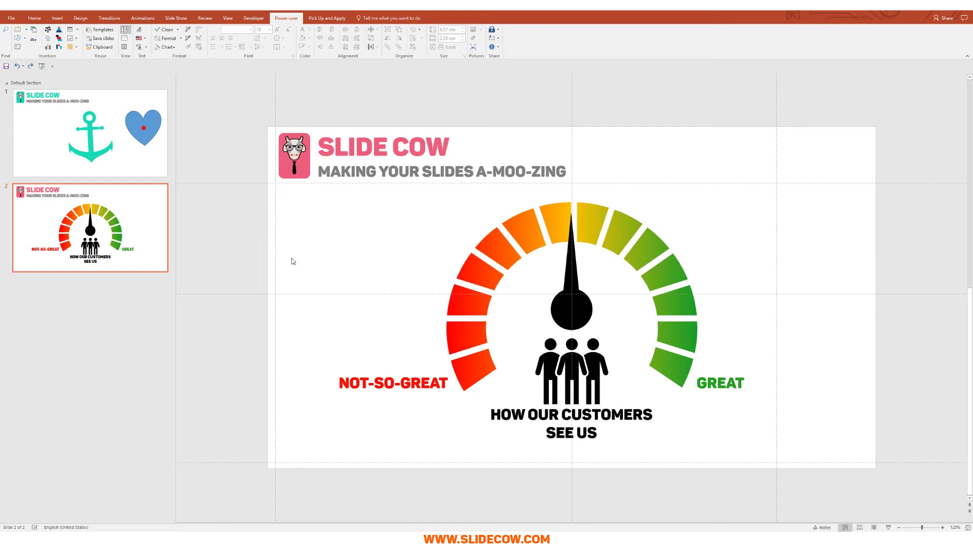
Swing the gauge needle toward orange, undo it back upright, then duplicate the needle
click(573, 253)
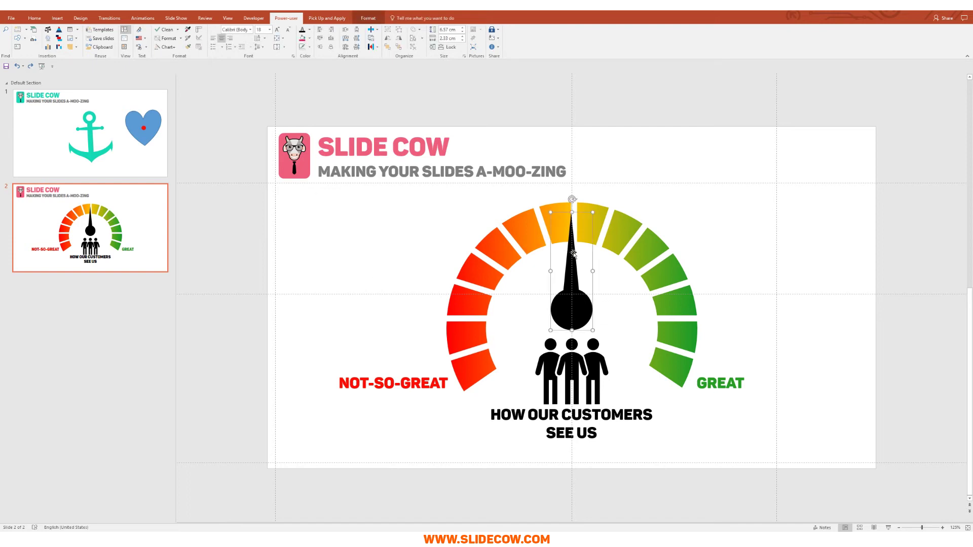
drag(572, 199, 446, 234)
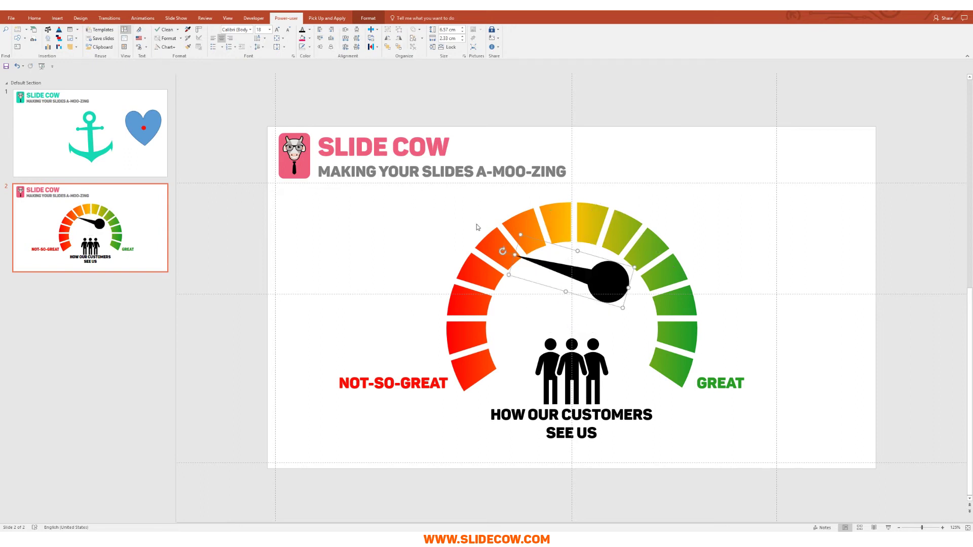
key(ctrl+z)
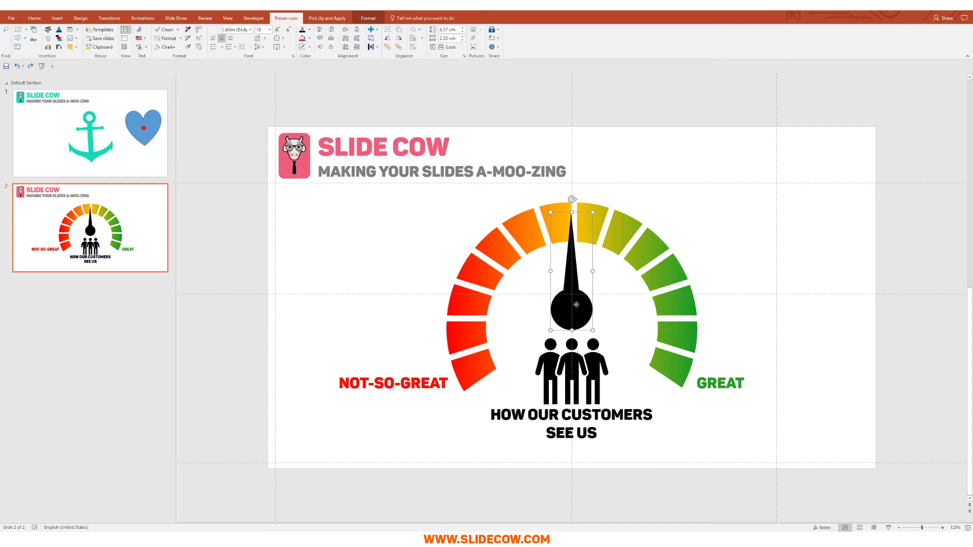
key(ctrl+d)
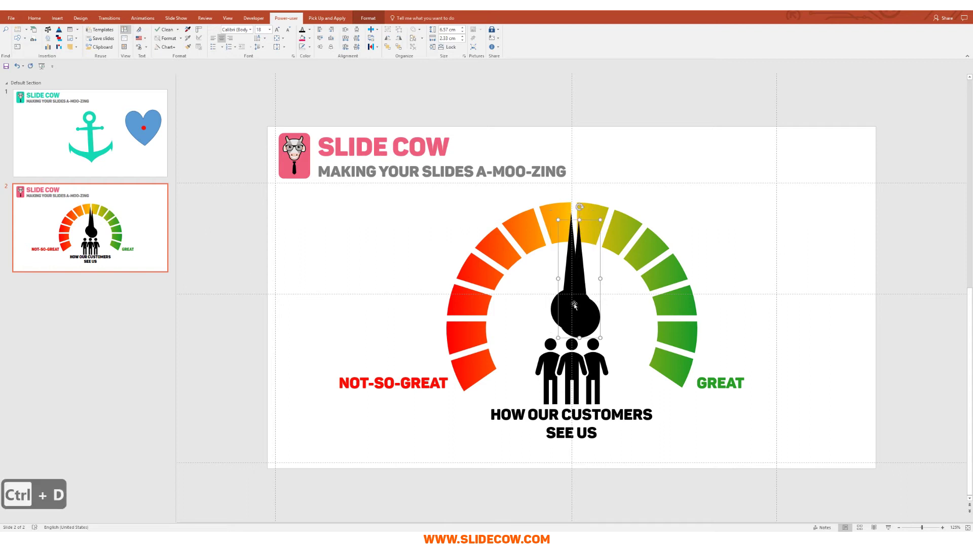
Fill the needle copy with orange
click(375, 18)
click(274, 30)
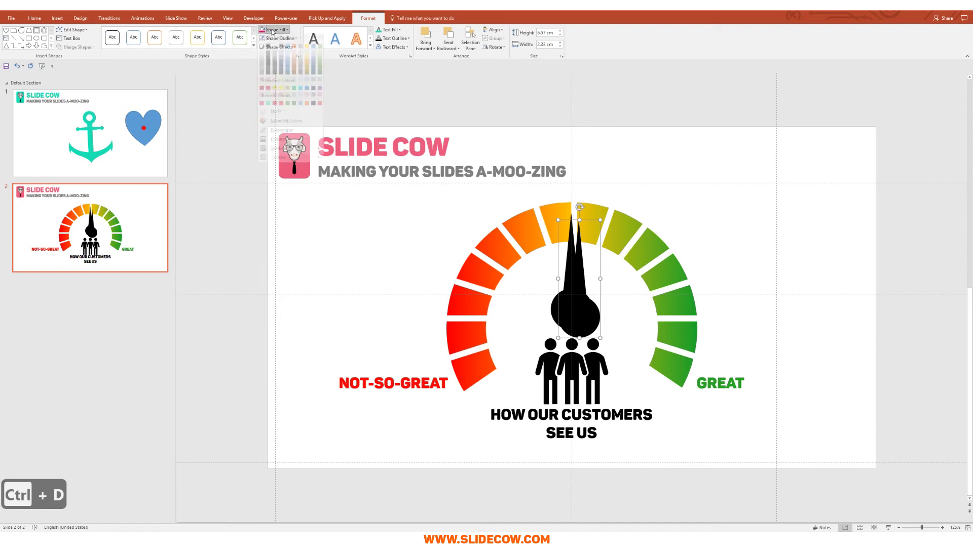
click(294, 48)
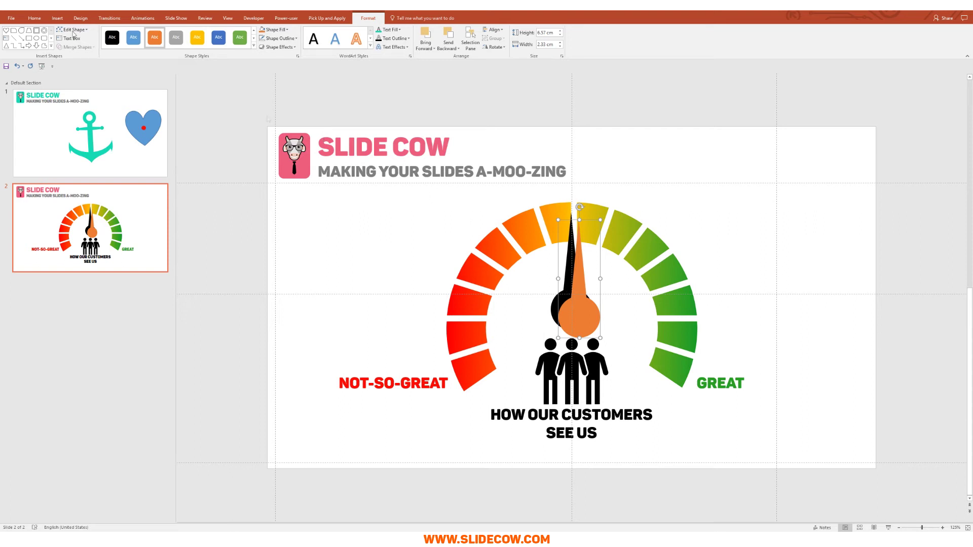
Flip the orange needle vertically, move it down over the black hub, and select both needles
click(34, 18)
click(403, 38)
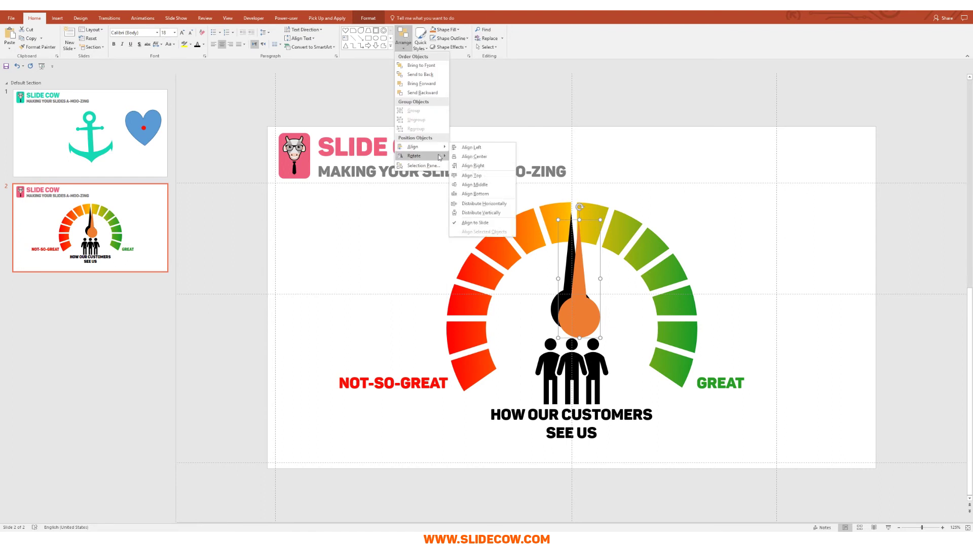
mouse_move(439, 158)
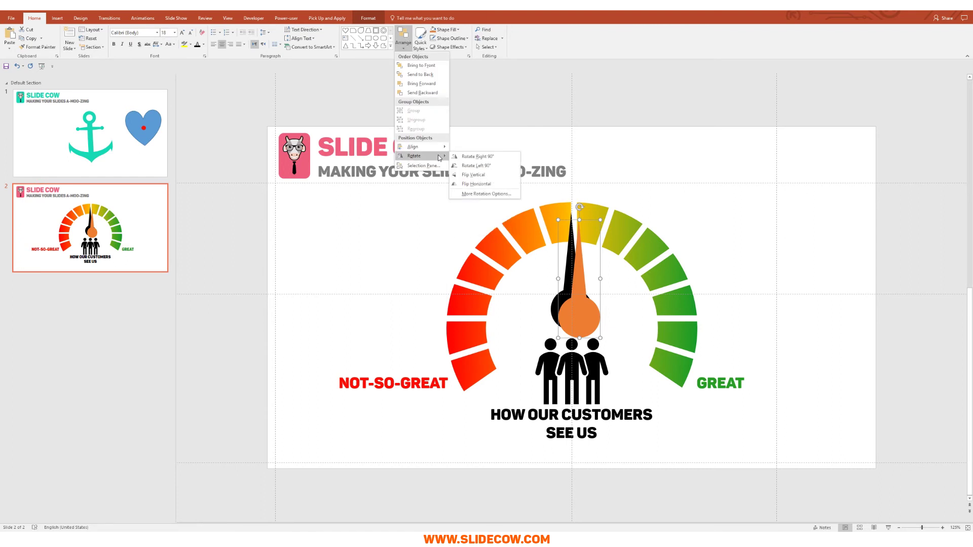
click(483, 176)
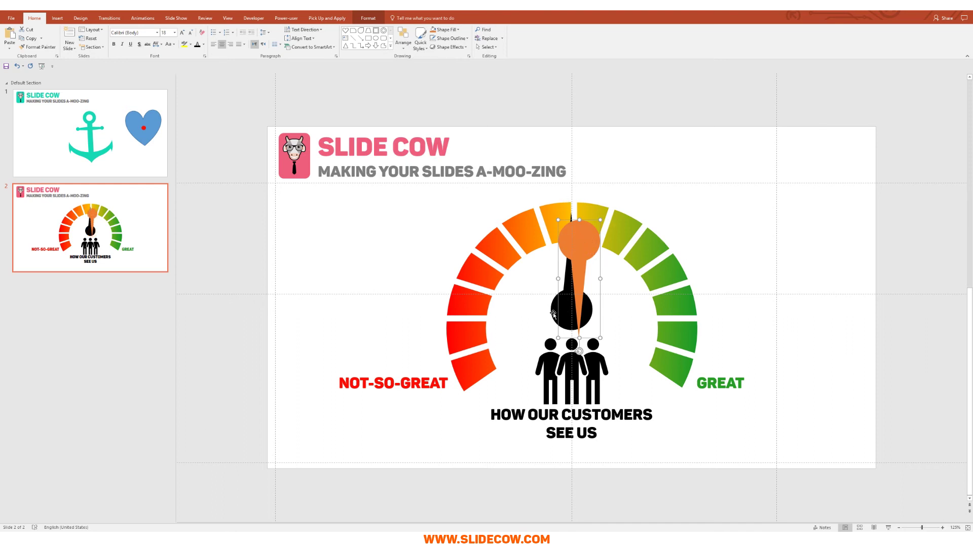
drag(574, 243, 566, 311)
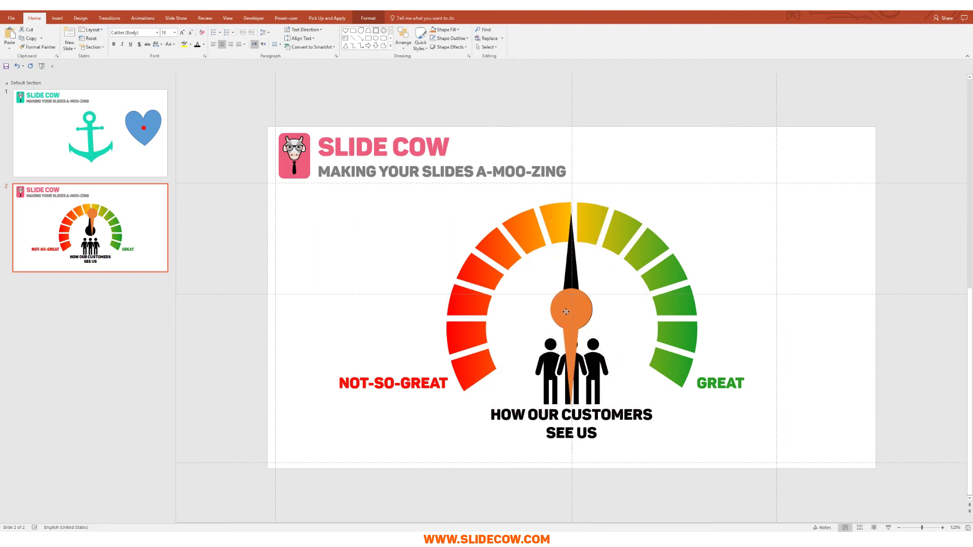
shift+click(570, 258)
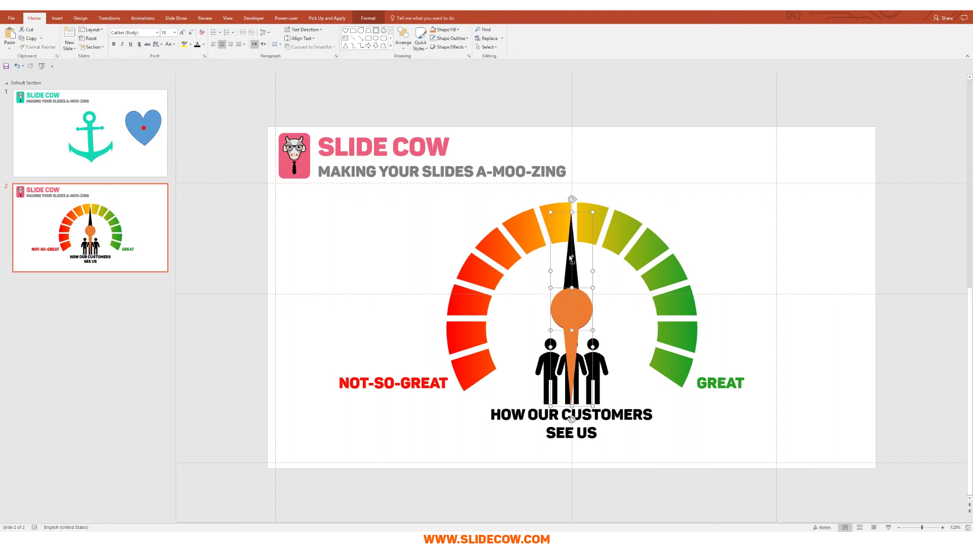
Group the two needle shapes, tilt the group, and select the orange shape within it
key(ctrl+g)
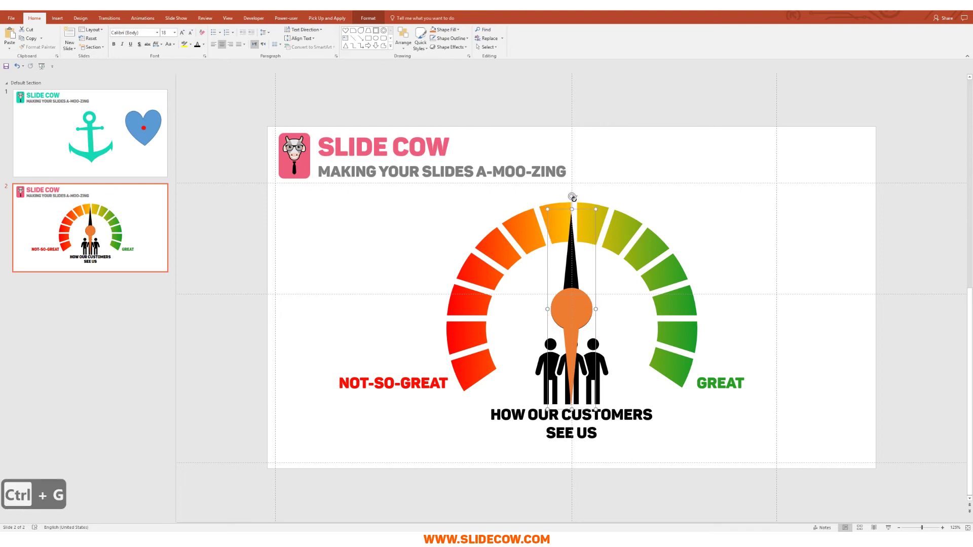
drag(572, 195, 571, 242)
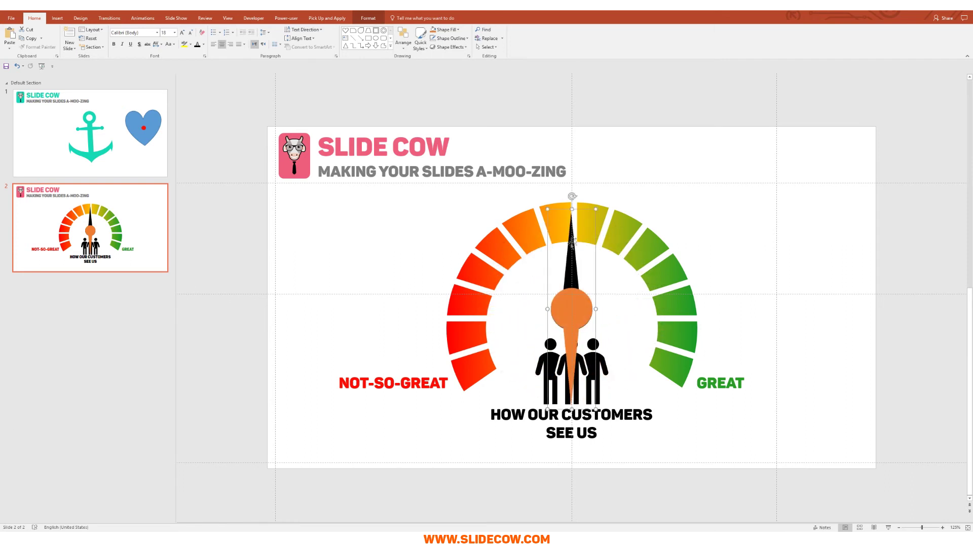
click(574, 313)
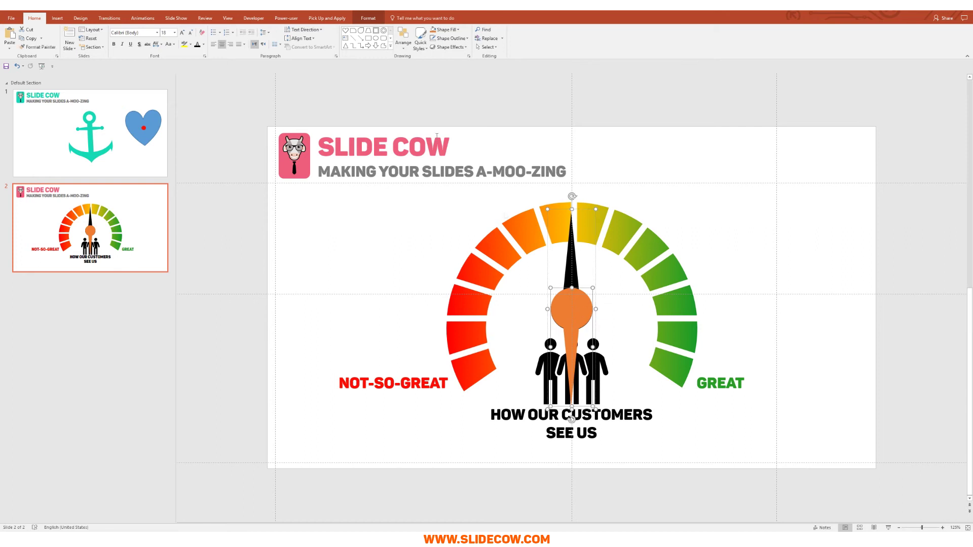
Set the orange shape to No Fill and rotate the needle toward the green segments
click(367, 18)
click(287, 29)
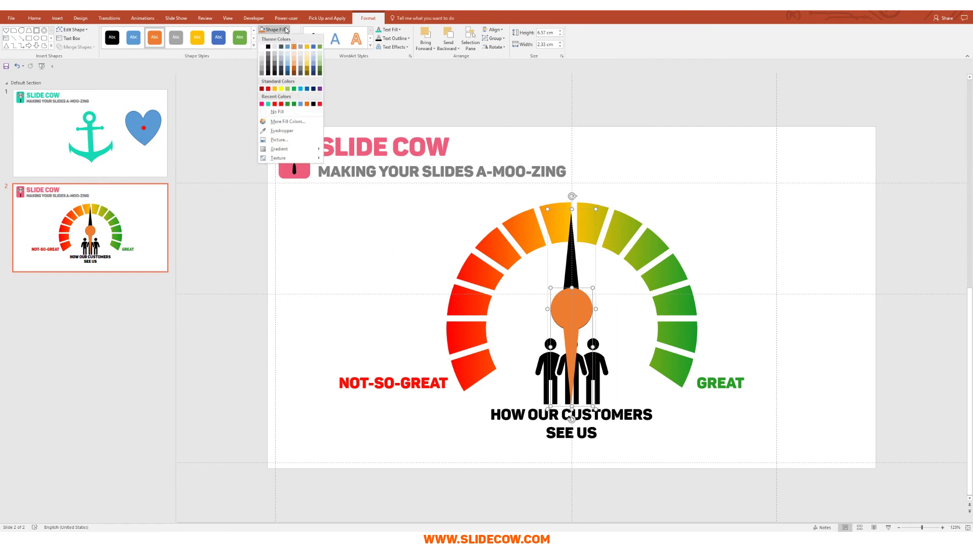
click(303, 112)
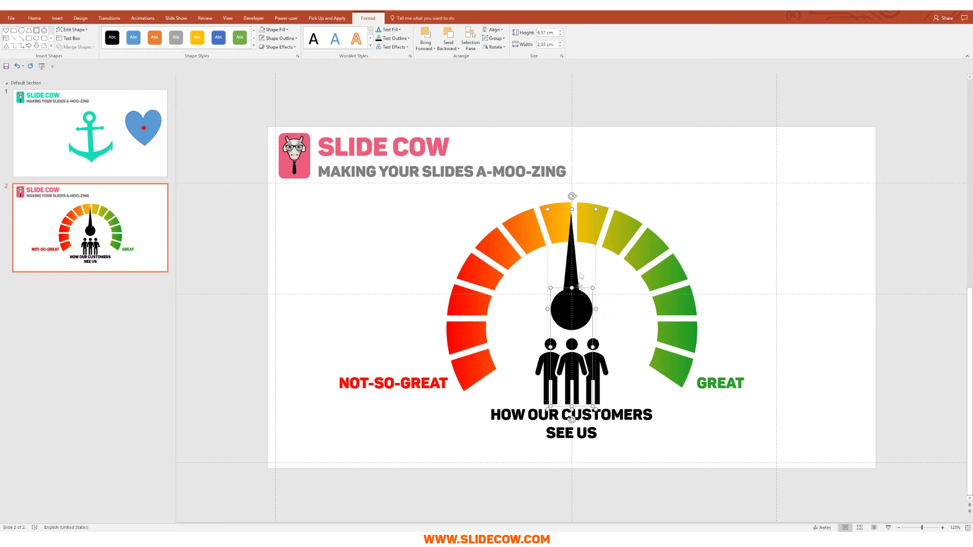
click(573, 246)
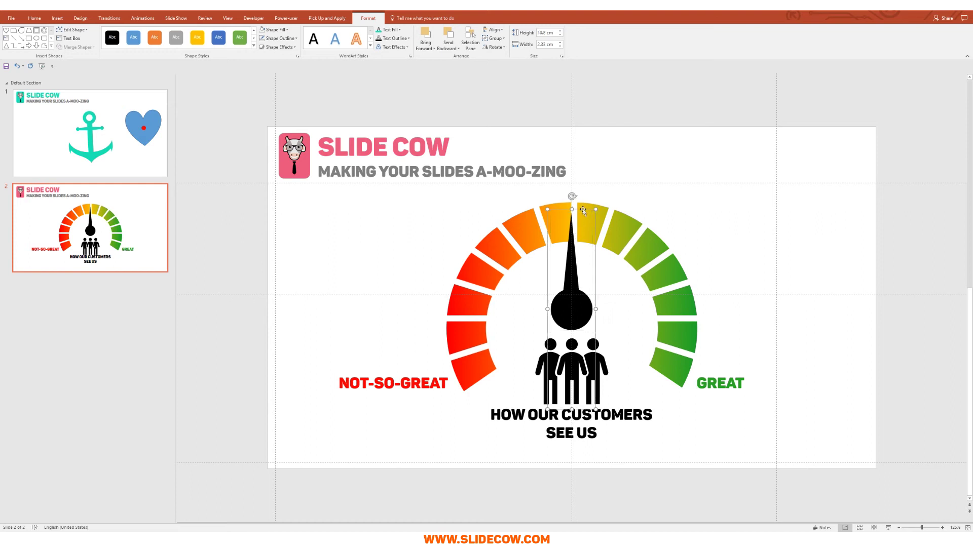
drag(572, 197, 674, 268)
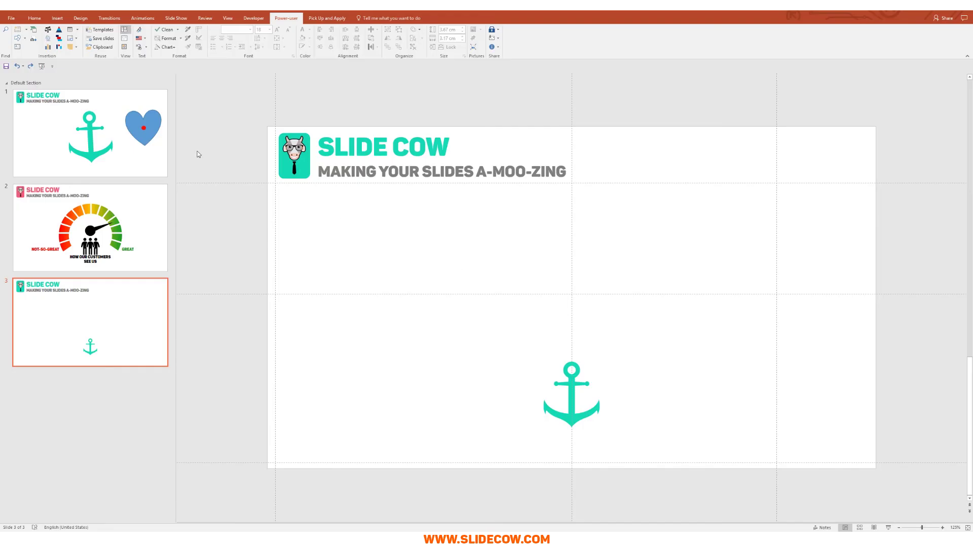
On slide 3, duplicate the anchor, turn the copy upside down, and place it above the original
click(128, 130)
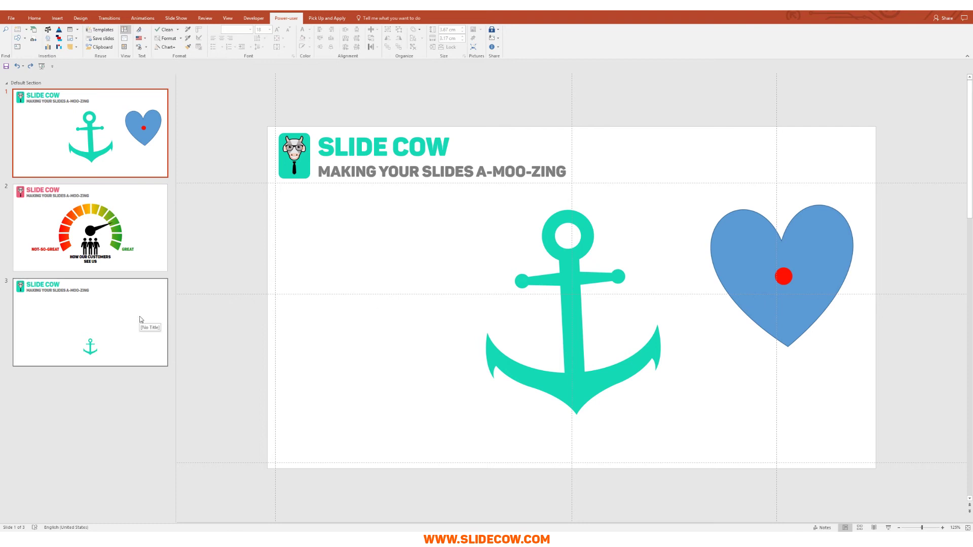
click(84, 316)
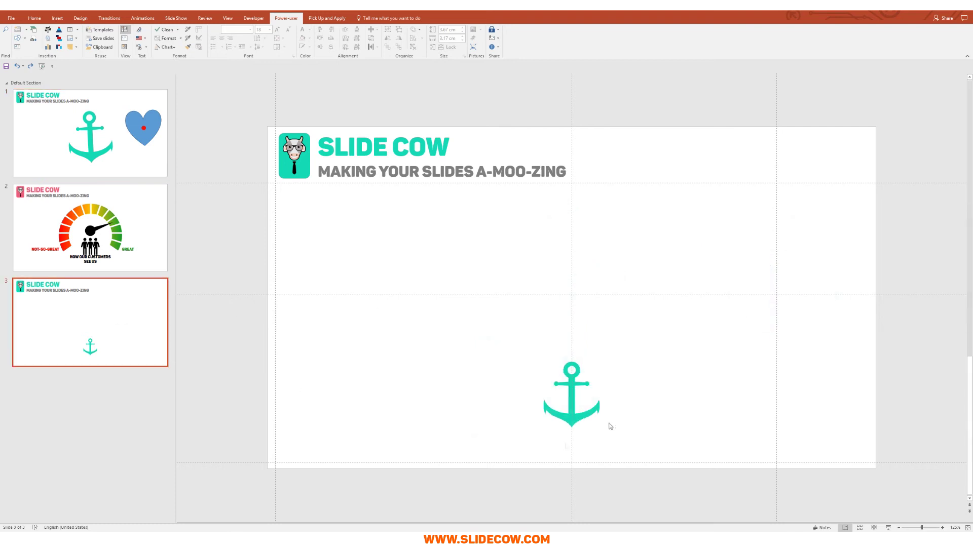
click(575, 383)
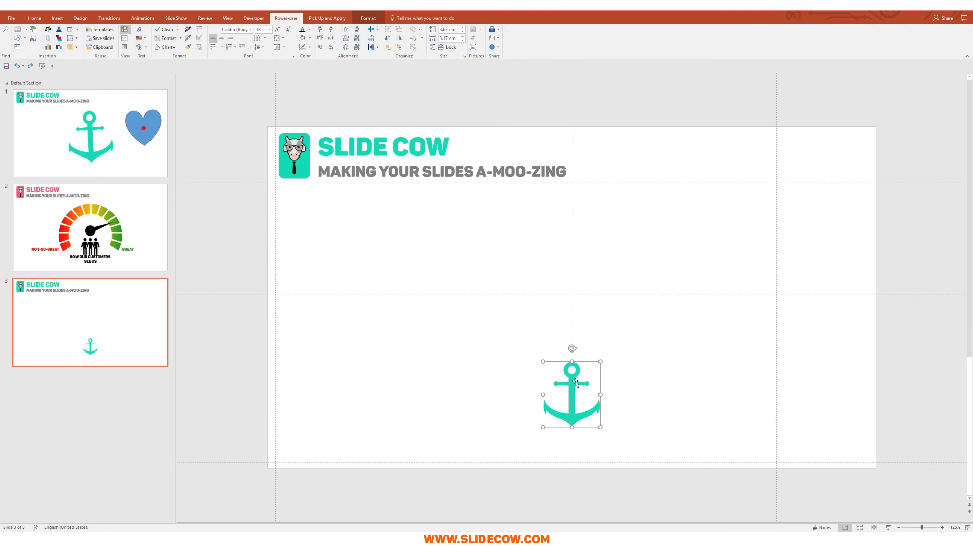
key(ctrl+d)
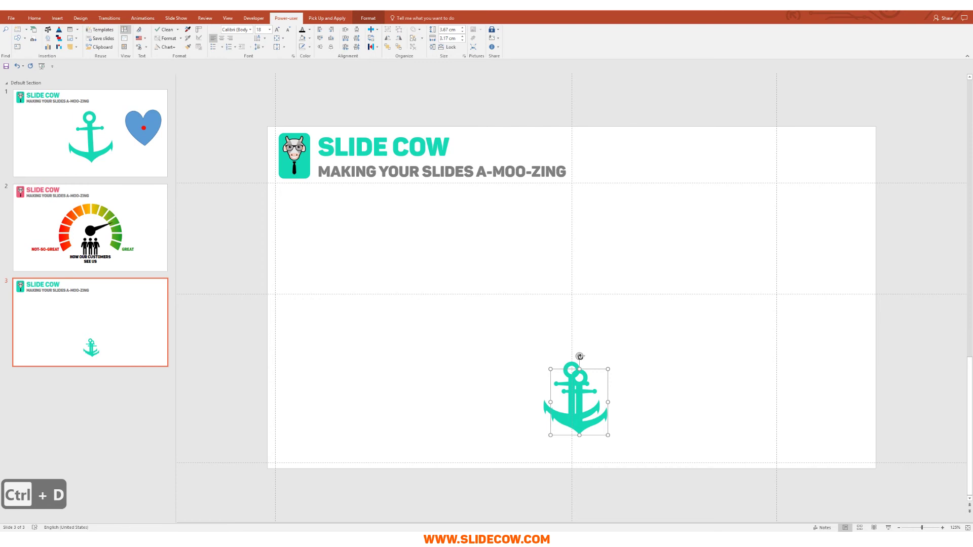
drag(580, 356, 579, 448)
drag(583, 386, 568, 222)
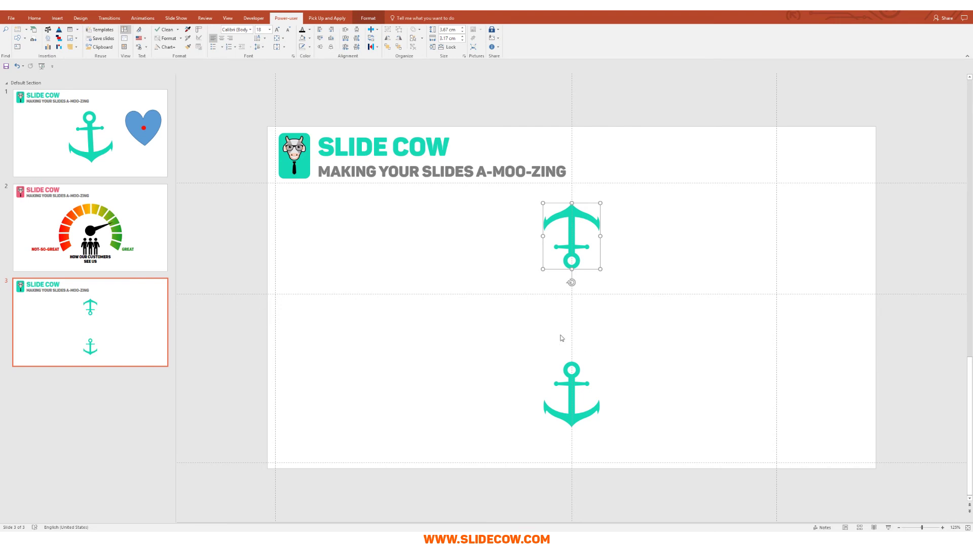
click(56, 17)
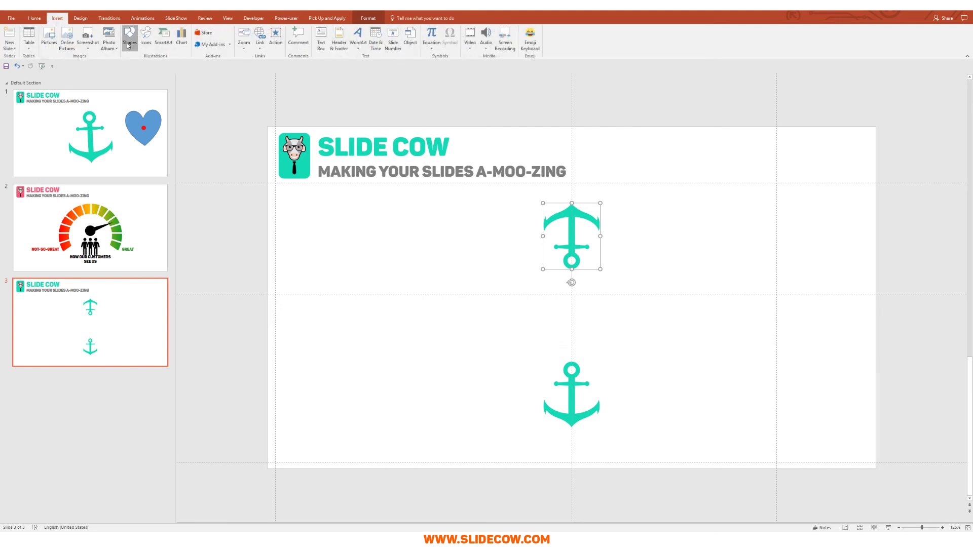
Draw an oval circle between the two anchors, centred on their vertical line
click(129, 38)
click(134, 122)
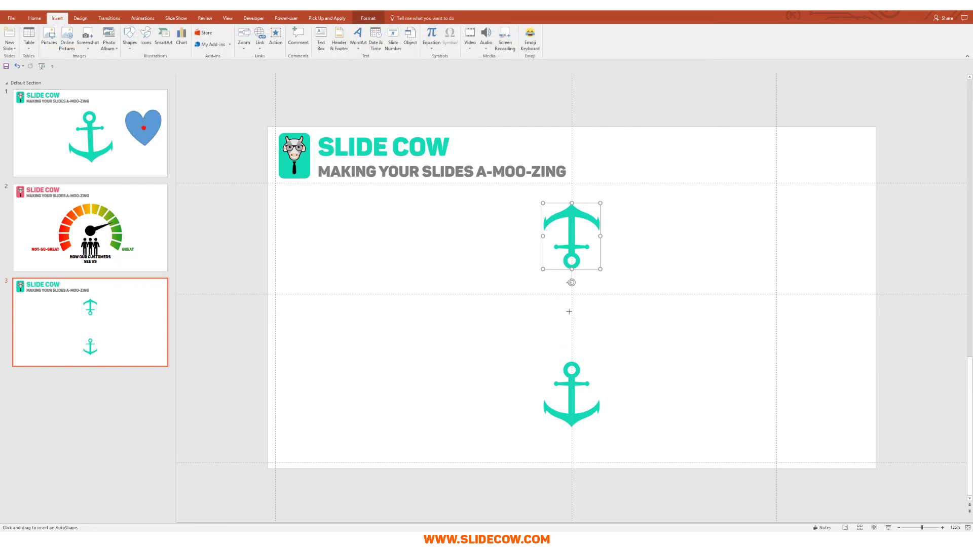
drag(543, 287, 584, 316)
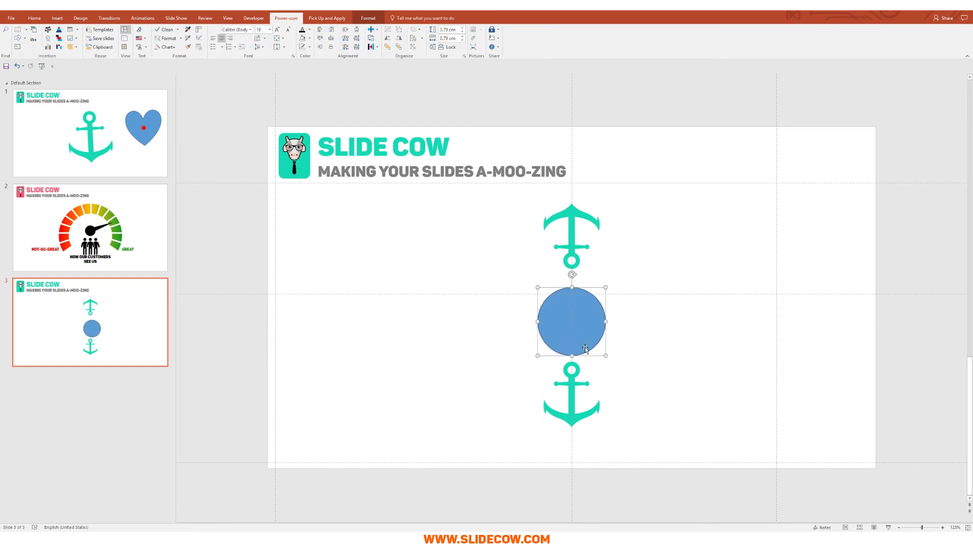
click(650, 455)
Distribute the two anchors and the circle vertically with Align > Distribute Vertically
drag(681, 501, 469, 199)
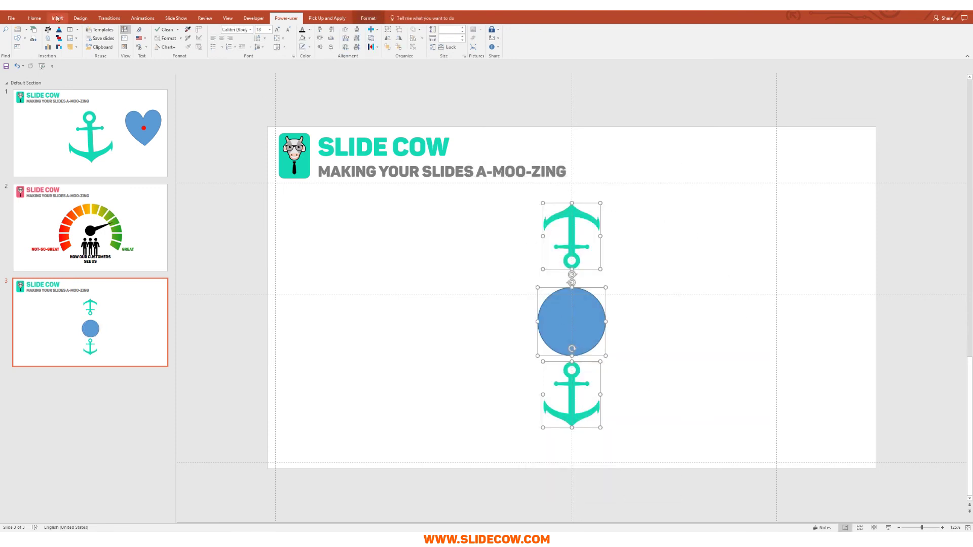
click(35, 18)
click(403, 36)
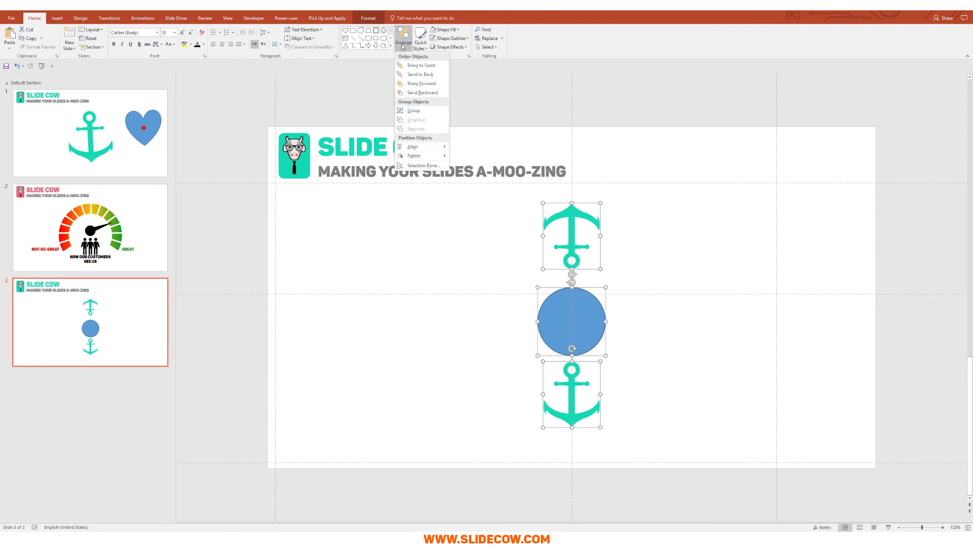
mouse_move(446, 151)
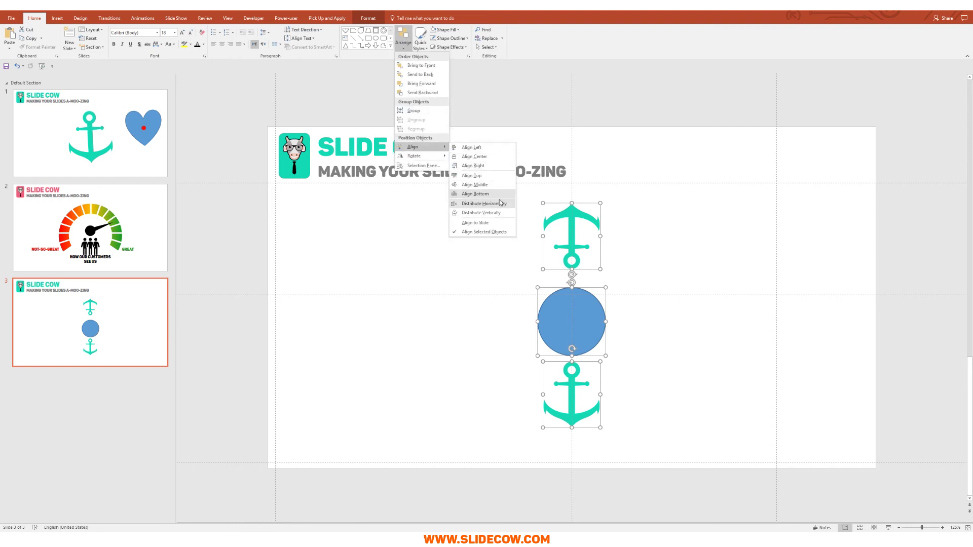
click(500, 217)
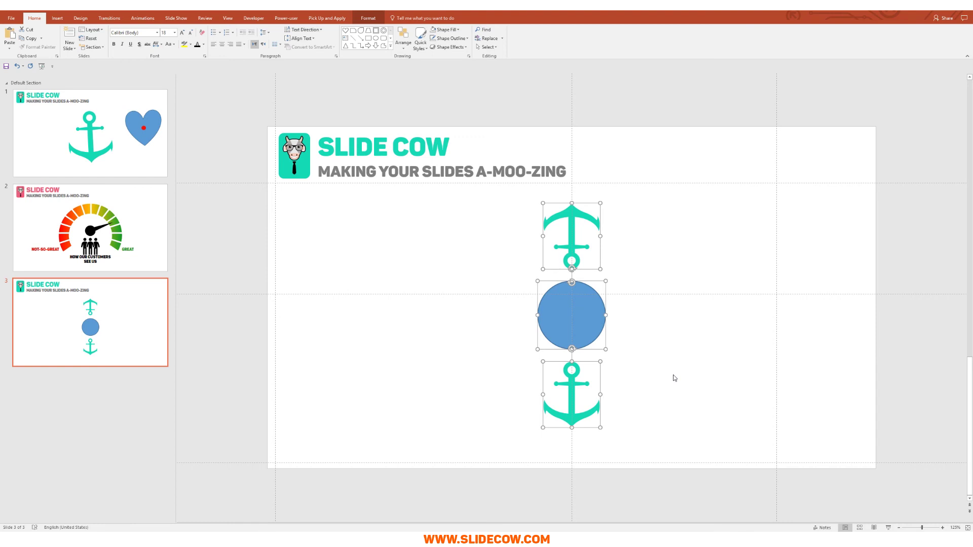
Group the anchors with the circle and rotate the group around the circle
key(ctrl+g)
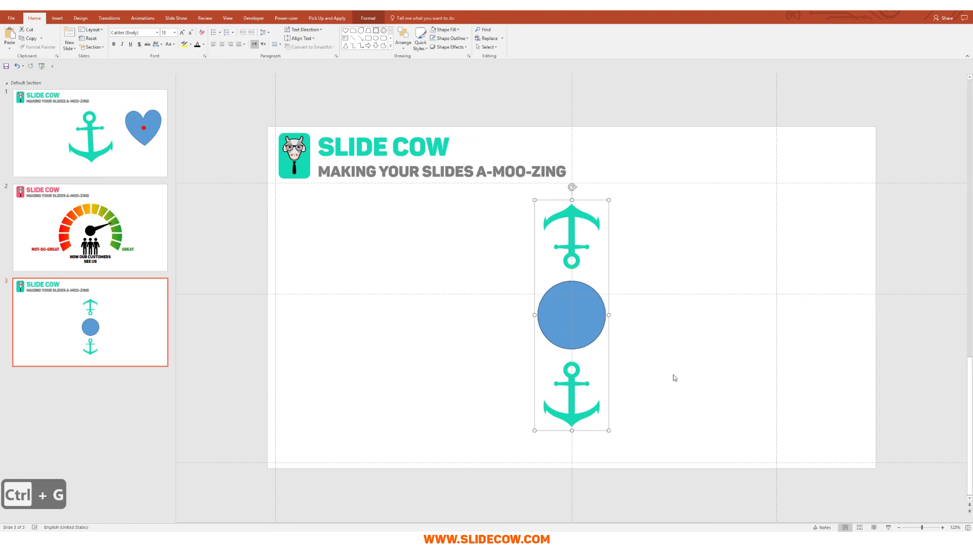
key(ctrl+z)
key(ctrl+z)
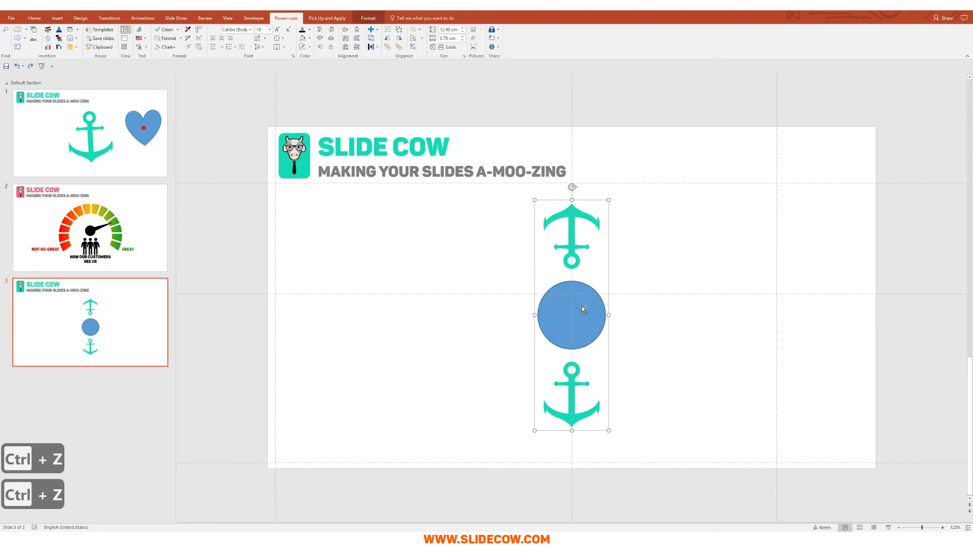
drag(586, 325, 583, 320)
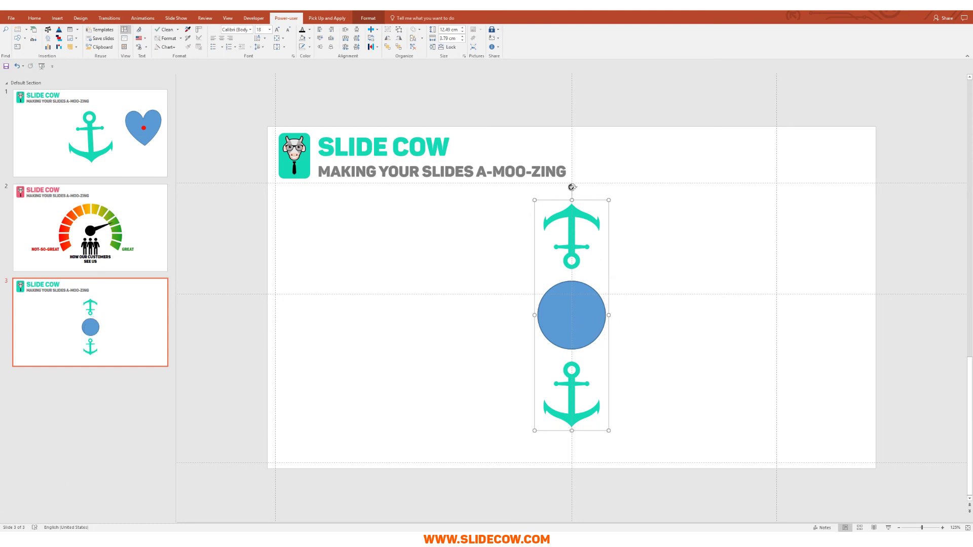
drag(571, 187, 658, 322)
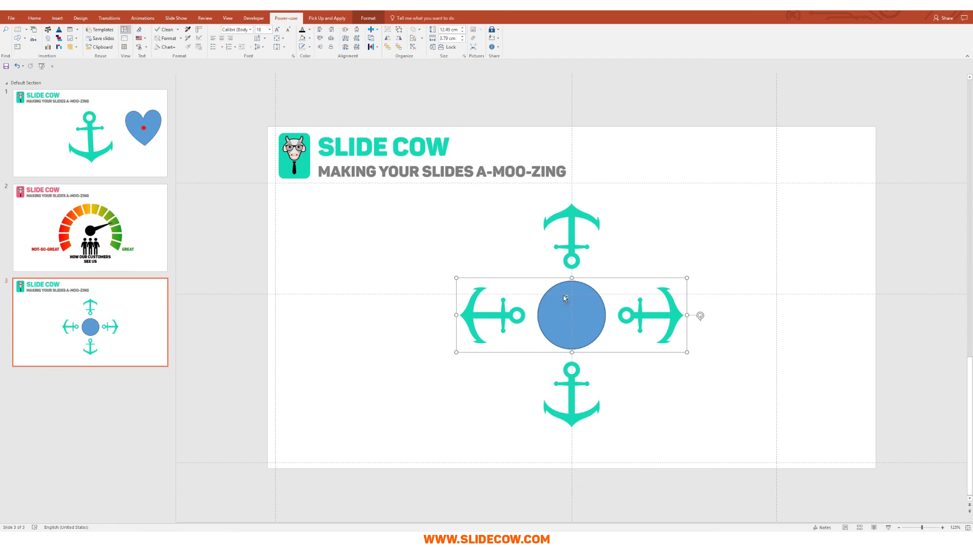
Duplicate the anchor group with Ctrl+D, rotating each copy to complete the ring
key(ctrl+d)
drag(700, 316, 653, 233)
key(ctrl+d)
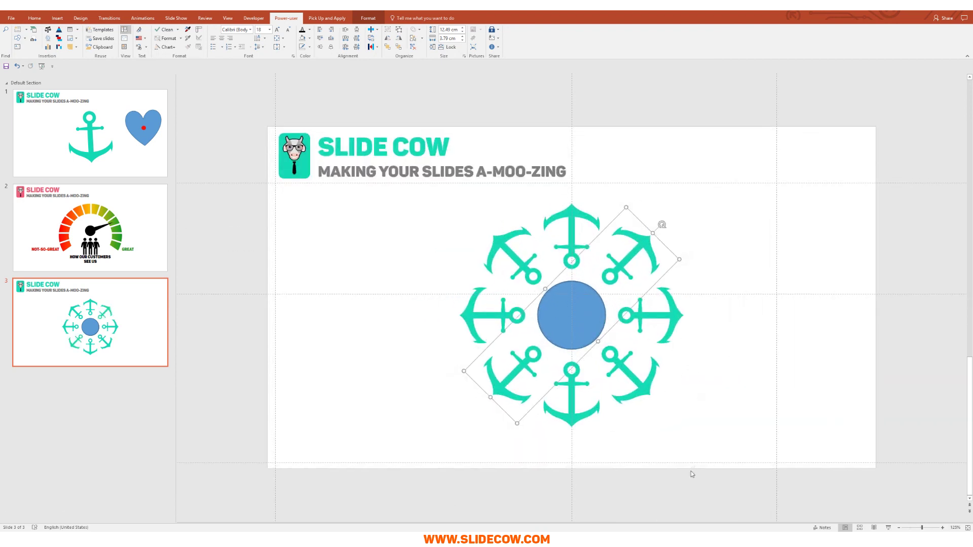
click(692, 474)
Ungroup all the anchor groups in the ring with Ctrl+Shift+G
scroll(738, 449, down, 5)
drag(752, 462, 440, 228)
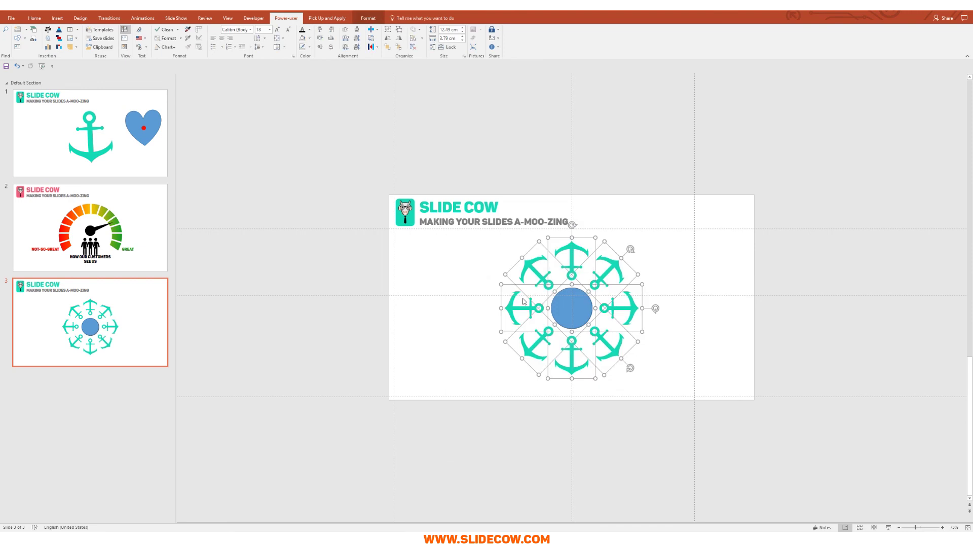
key(ctrl+shift+g)
key(Escape)
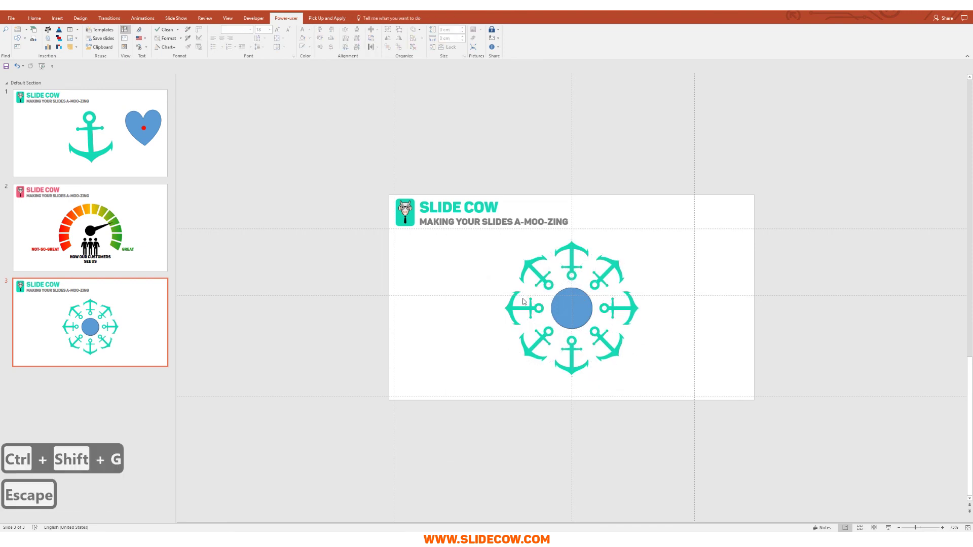
Delete the stacked blue circles from the centre of the ring
scroll(578, 297, up, 5)
click(574, 306)
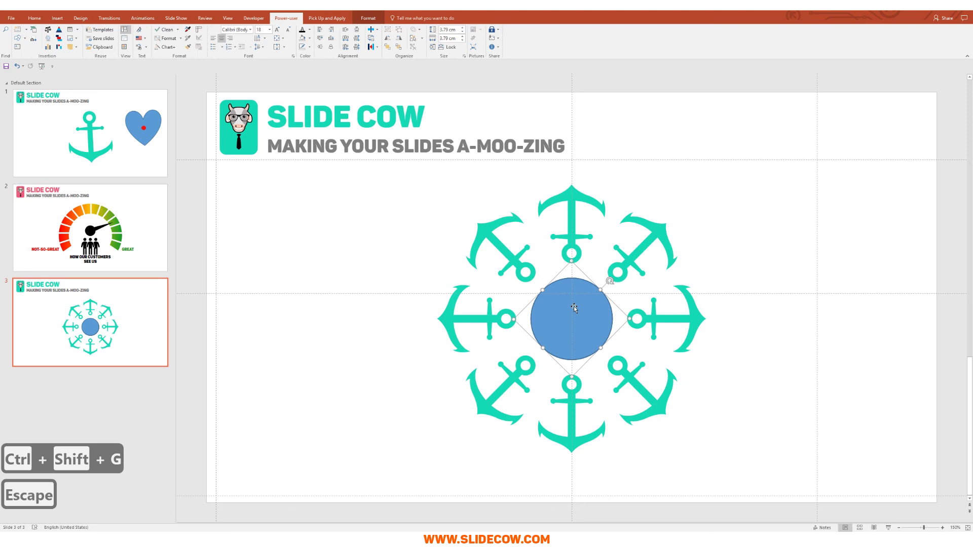
key(Delete)
key(Delete)
key(Delete)
key(Delete)
key(Delete)
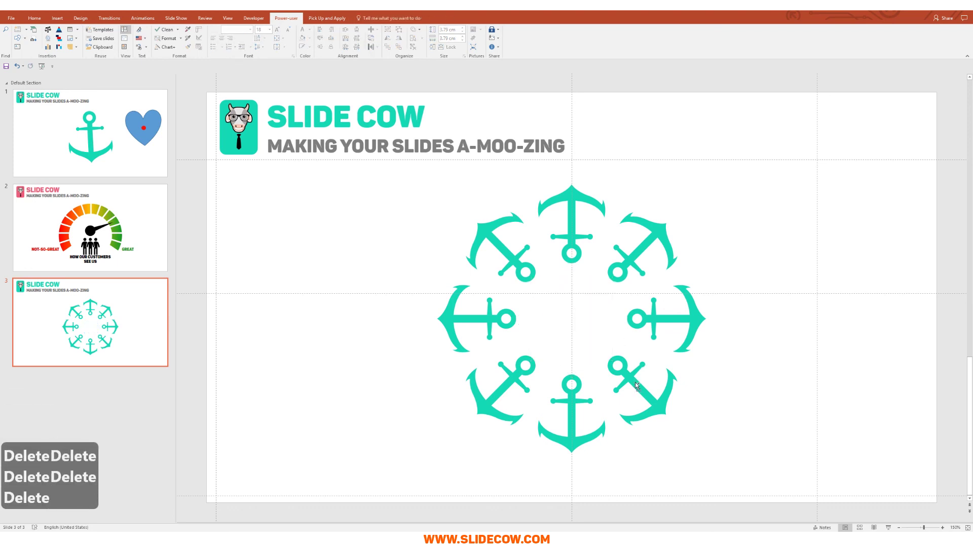
scroll(634, 384, down, 5)
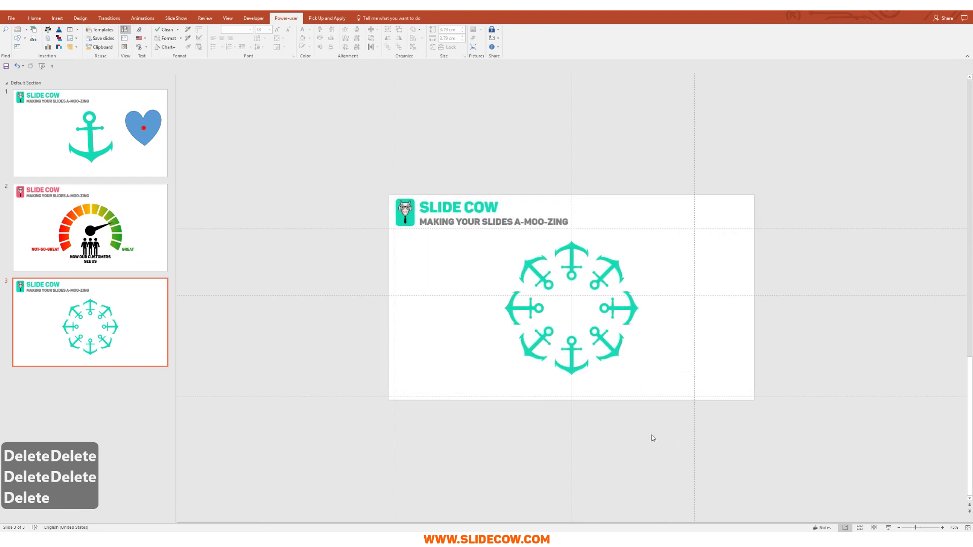
scroll(645, 413, up, 2)
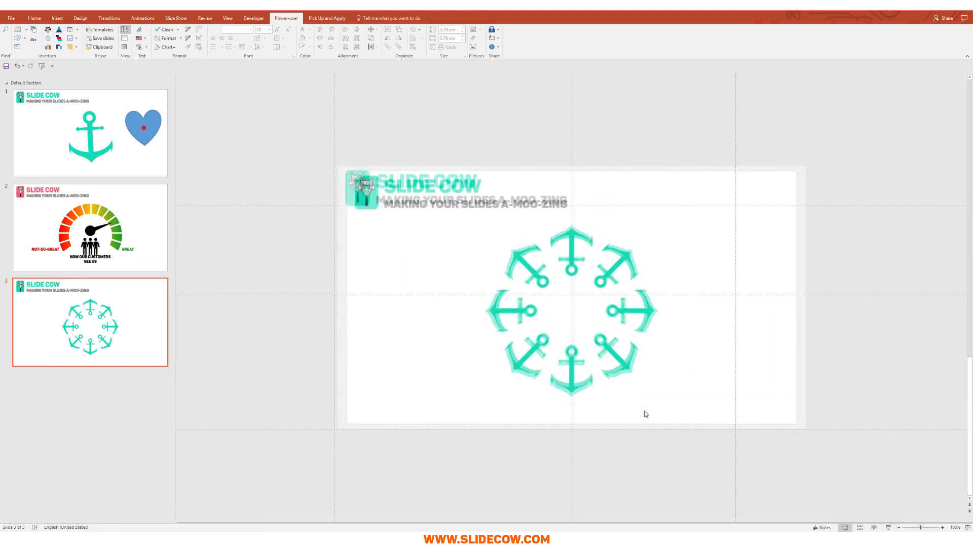
Fill the top, left, bottom and right anchors with pink
click(575, 248)
scroll(536, 375, up, 3)
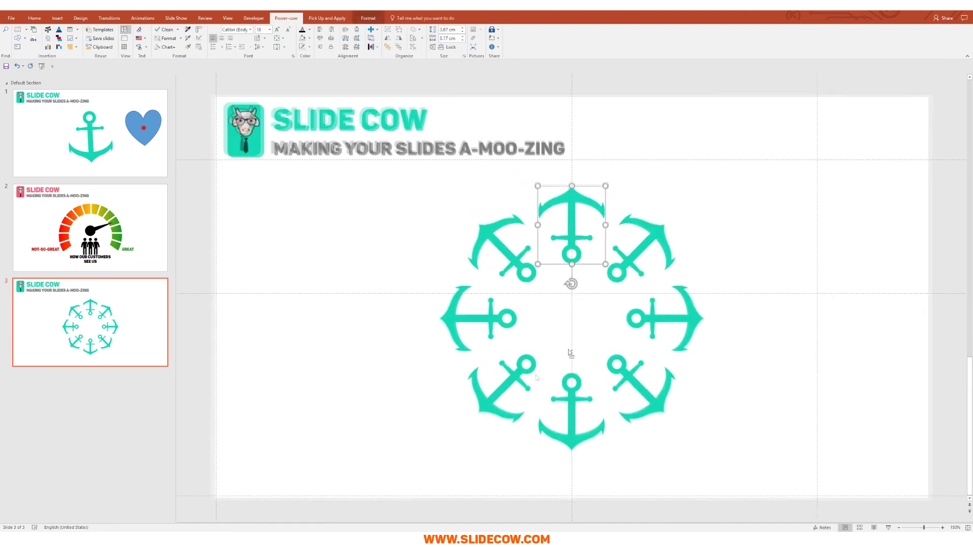
shift+click(502, 316)
shift+click(576, 391)
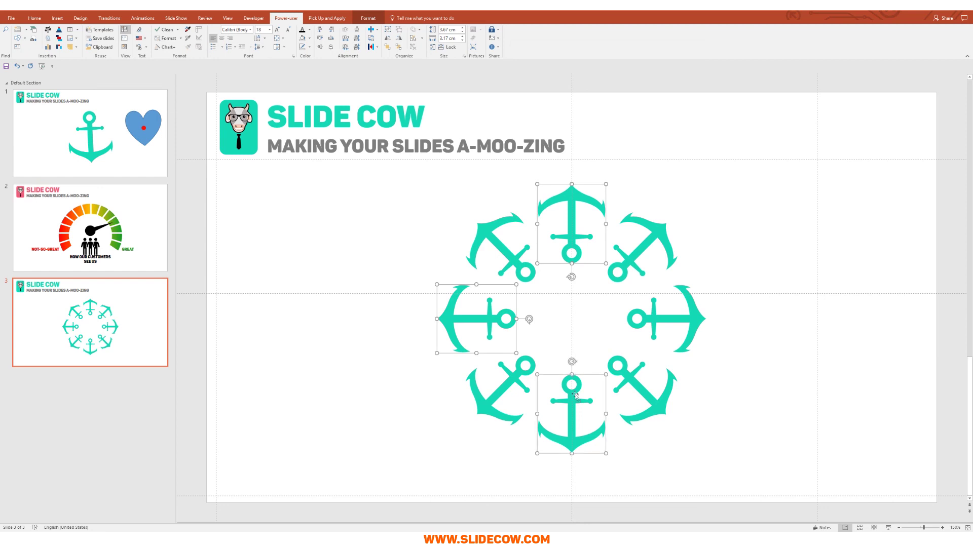
shift+click(678, 318)
click(368, 17)
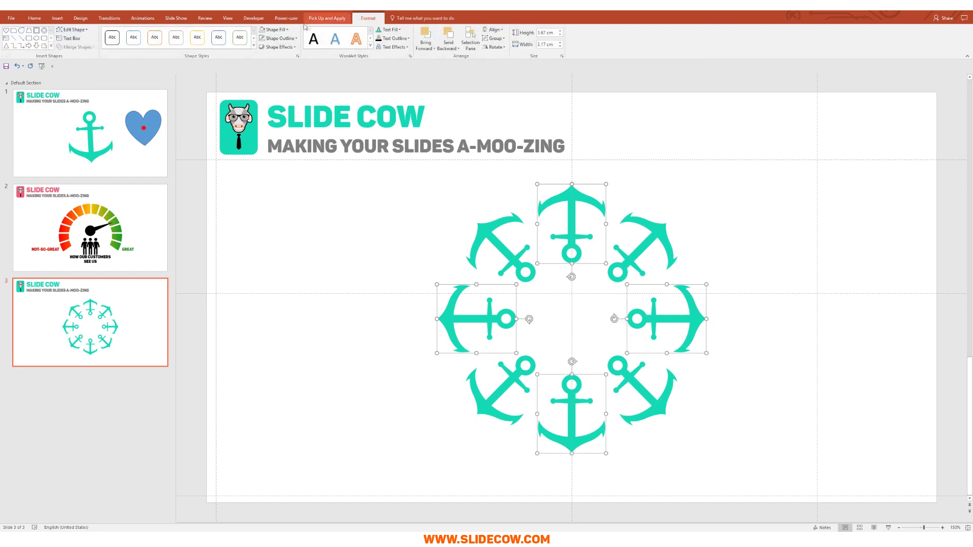
click(288, 29)
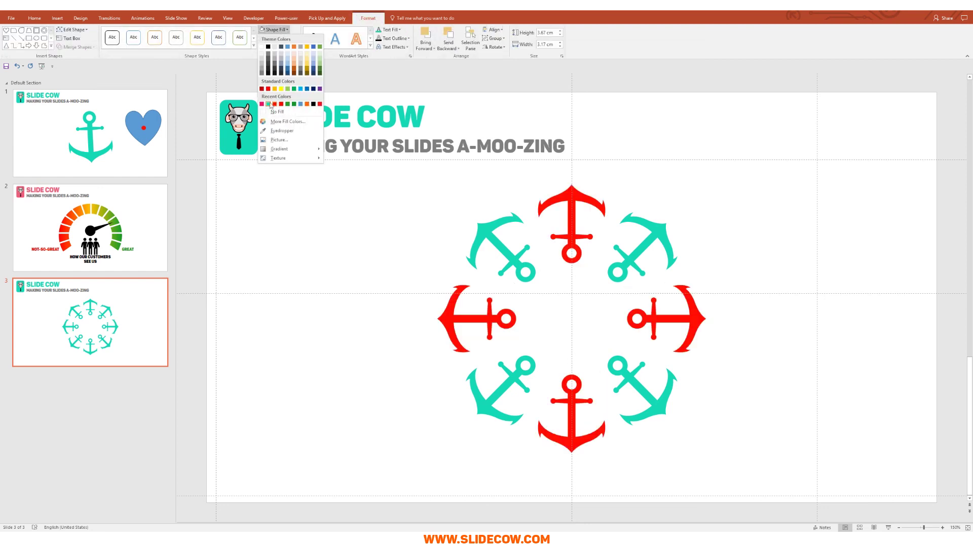
click(261, 104)
click(396, 242)
Group all eight anchors, enlarge the ring, and centre it on the slide
scroll(662, 412, down, 5)
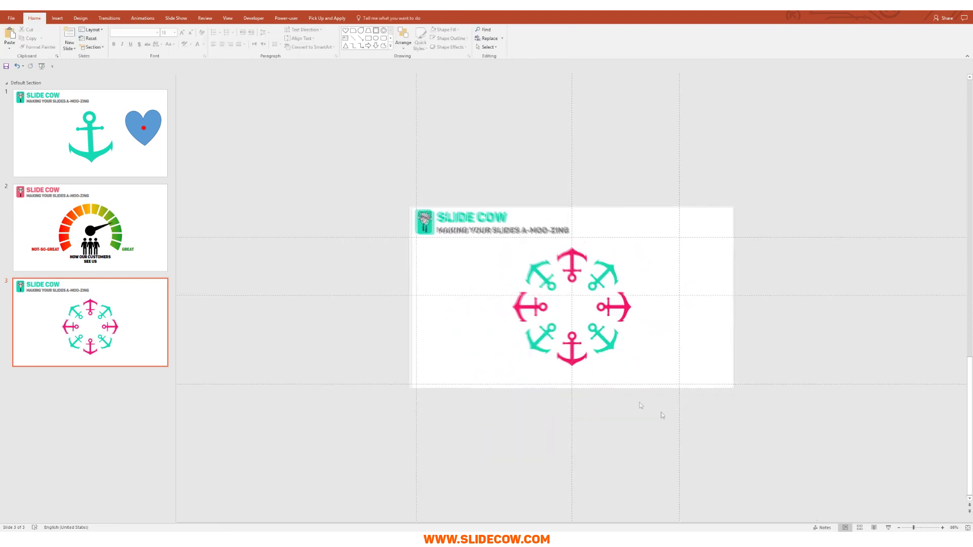
drag(704, 432, 481, 233)
scroll(571, 309, up, 2)
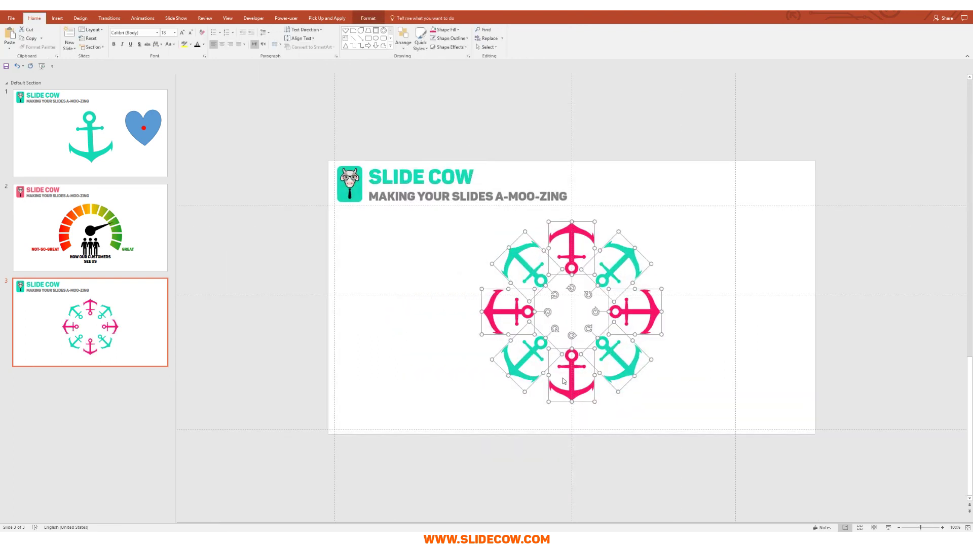
key(ctrl+g)
drag(664, 404, 696, 437)
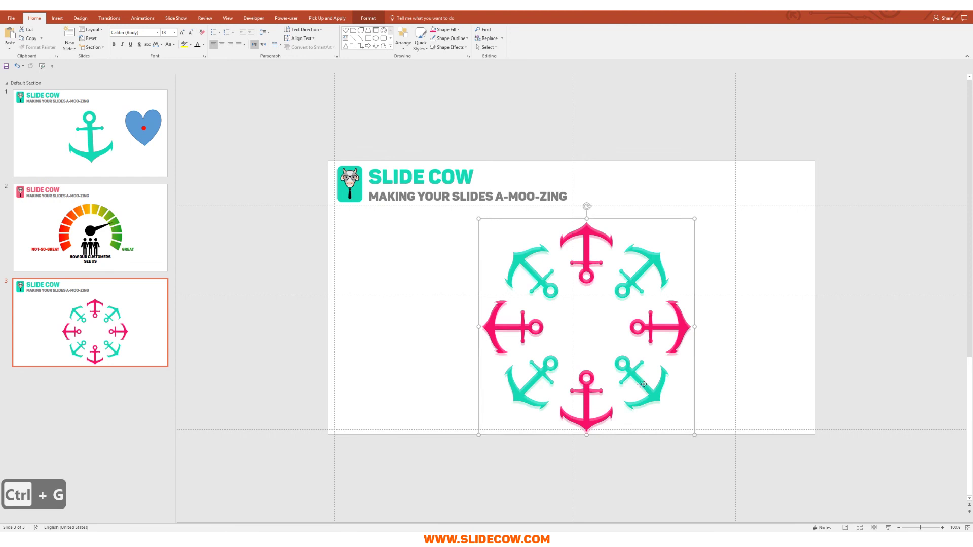
drag(646, 400, 631, 377)
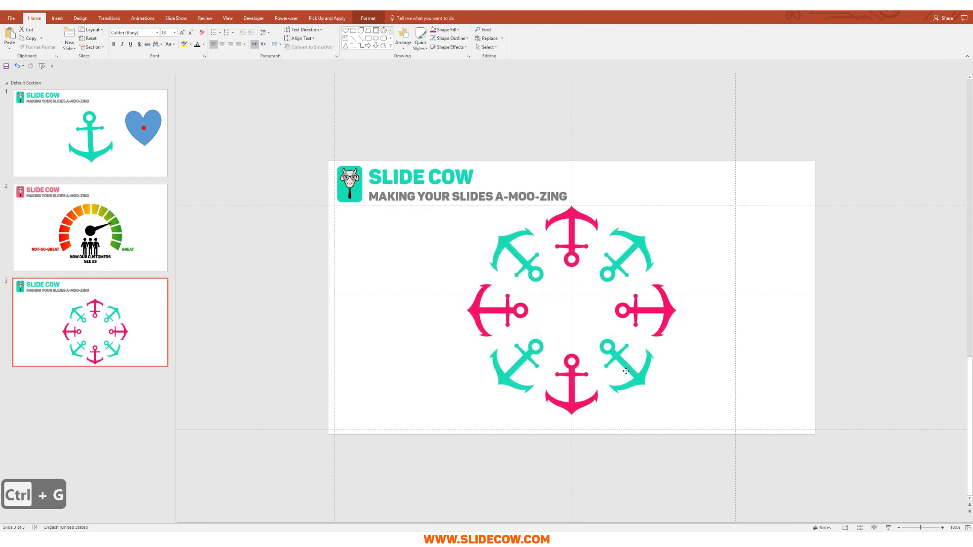
click(704, 358)
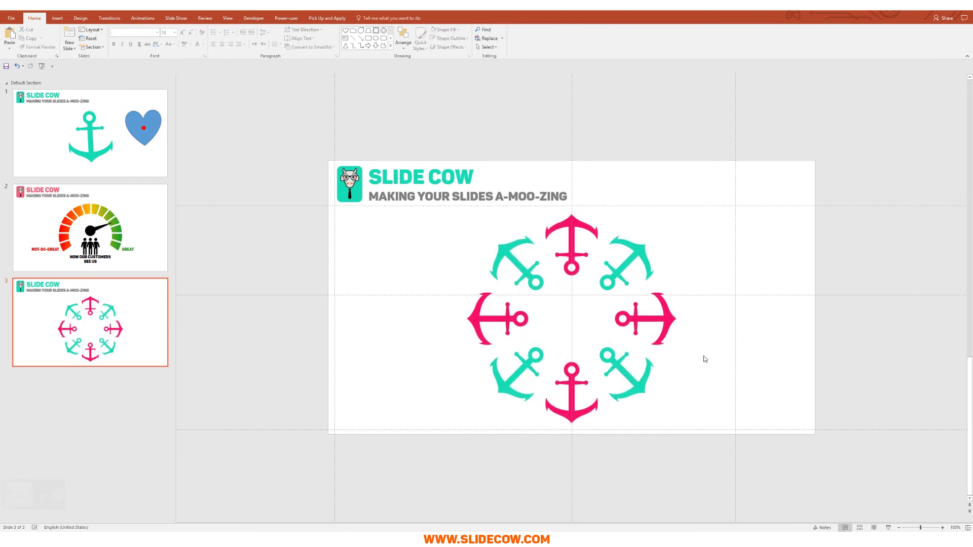